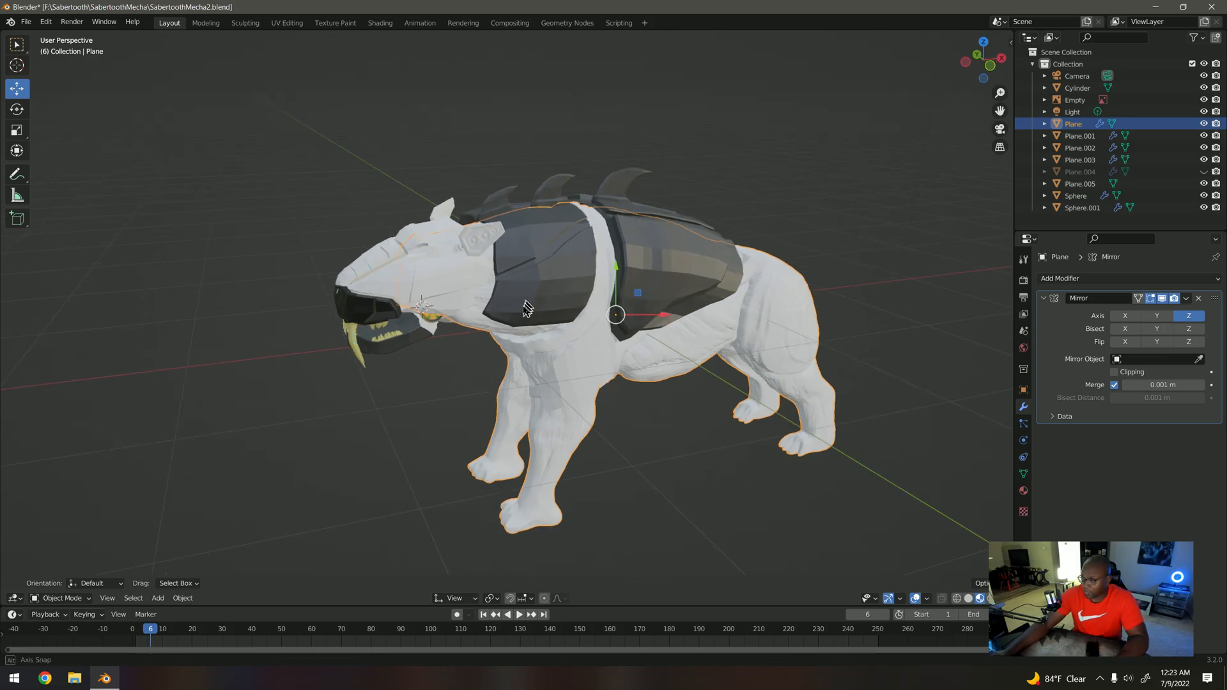
# Step: From the front view, hide the body, side armour, shoulder plate, head and lower jaw to examine the reference drawing, and unhide everything
pyautogui.press('KP_1')
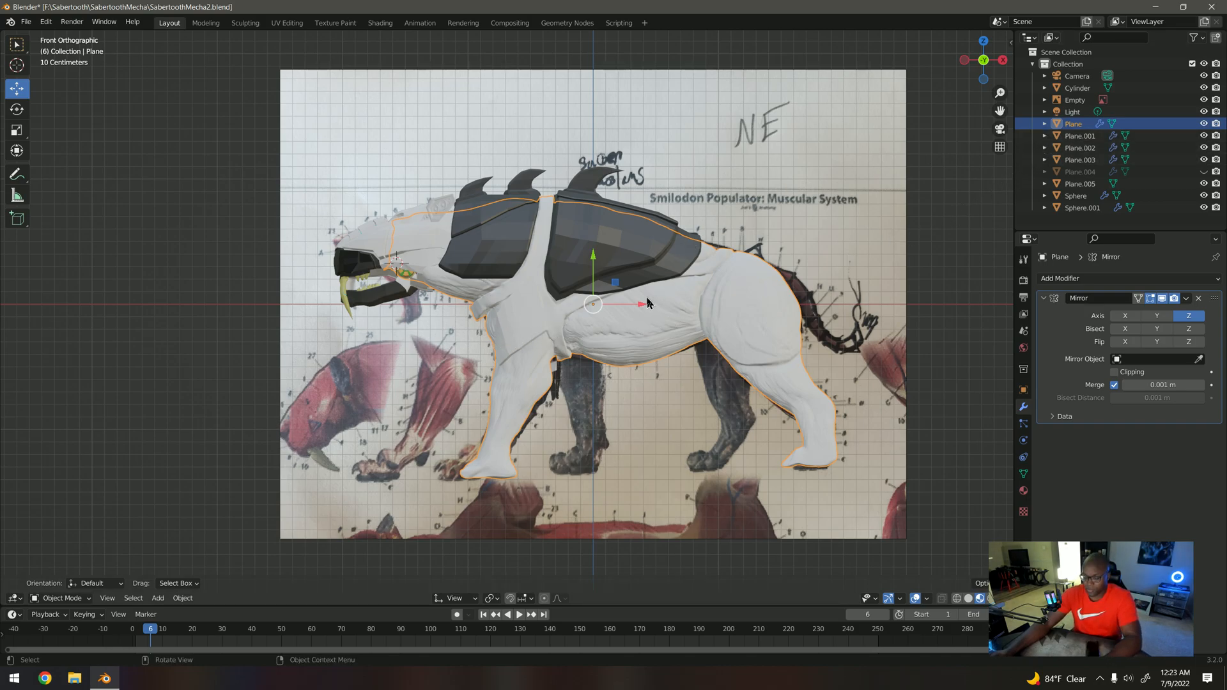
pyautogui.press('h')
pyautogui.click(644, 248)
pyautogui.press('h')
pyautogui.click(530, 335)
pyautogui.press('h')
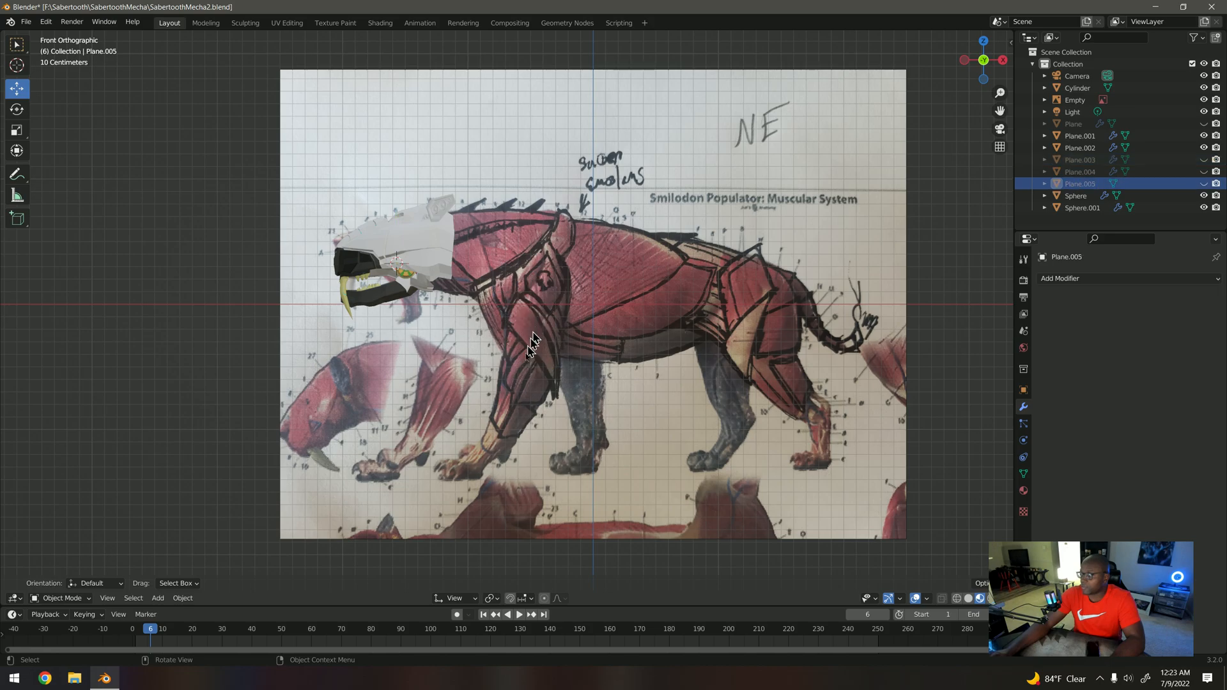
pyautogui.click(404, 268)
pyautogui.click(408, 277)
pyautogui.press('h')
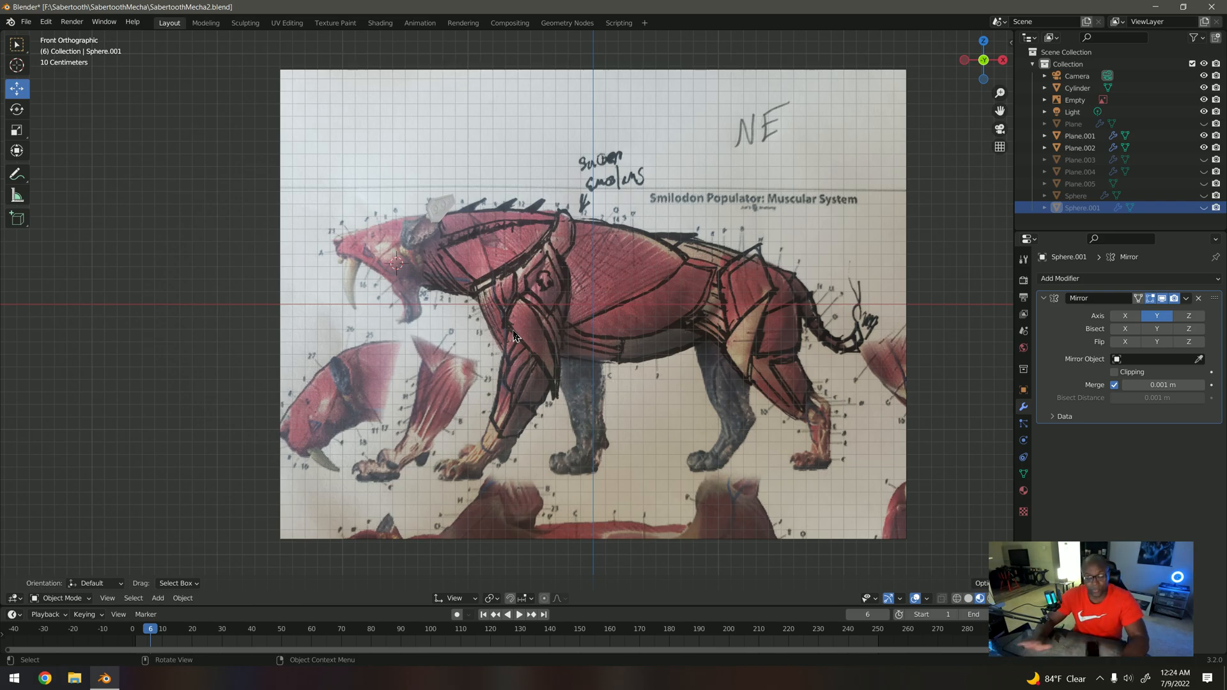
pyautogui.hotkey('alt', 'h')
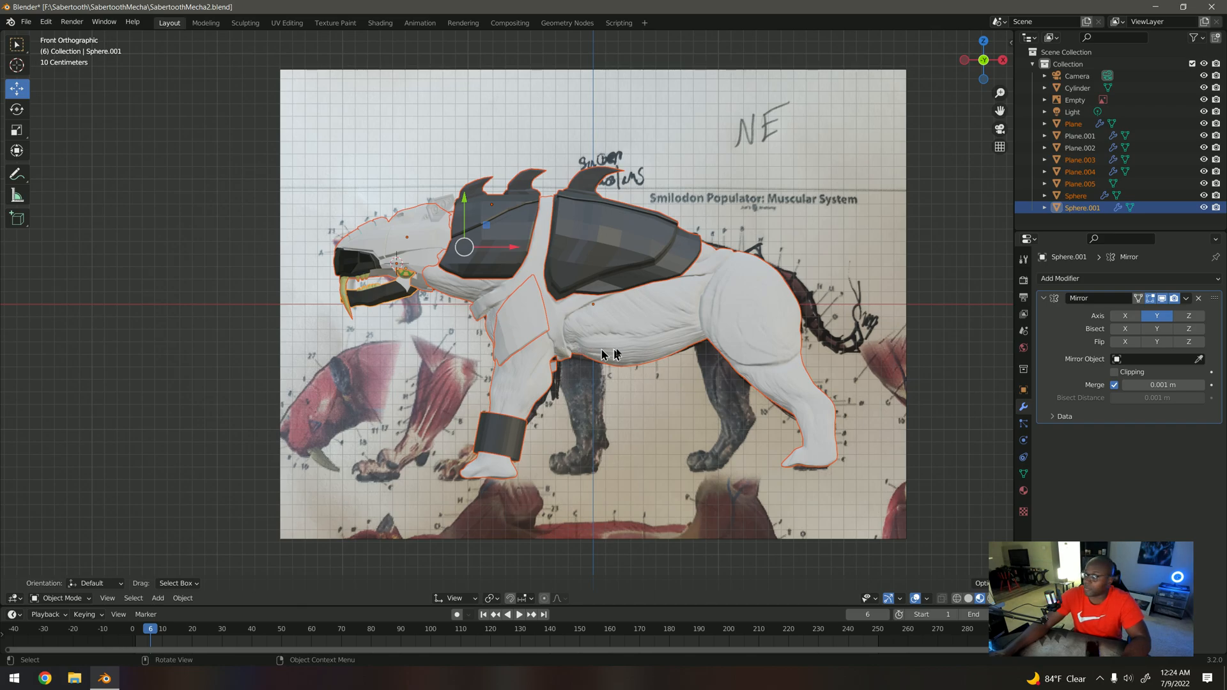
# Step: Examine the sabertooth's face, jaw, armour plates and leg cuffs from several angles and against the front reference drawing
pyautogui.moveTo(498, 320); pyautogui.dragTo(597, 325, button='middle')
pyautogui.scroll(5, 599, 323)
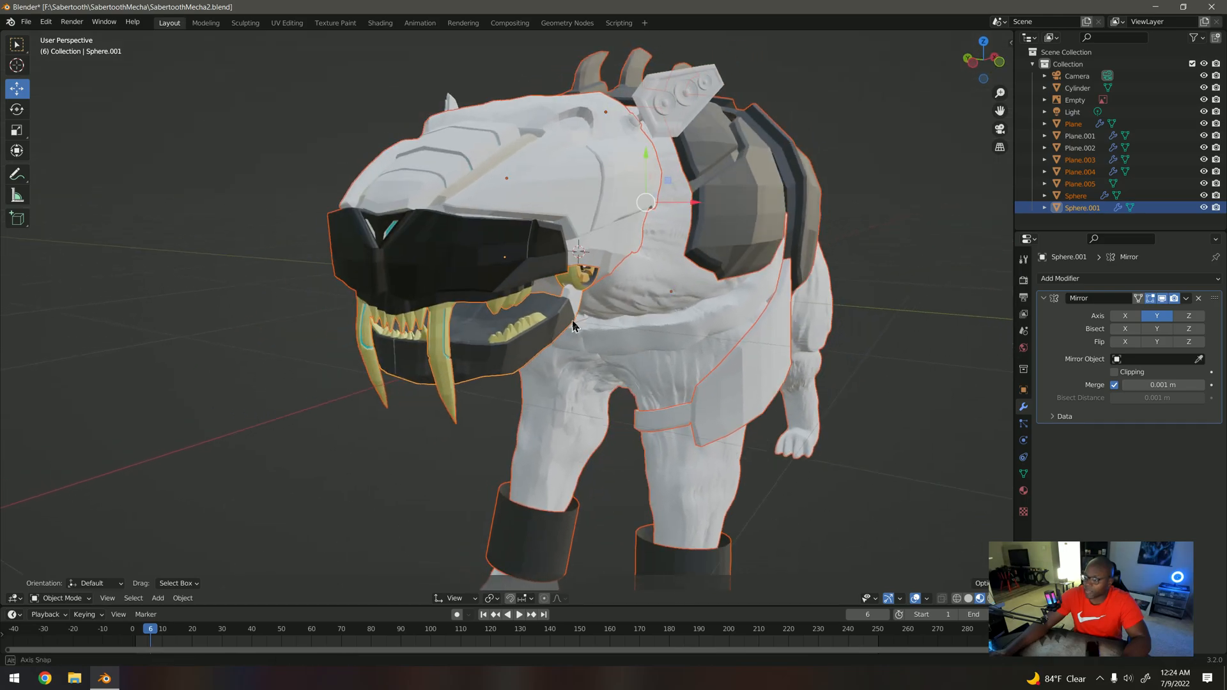
pyautogui.scroll(-8, 599, 323)
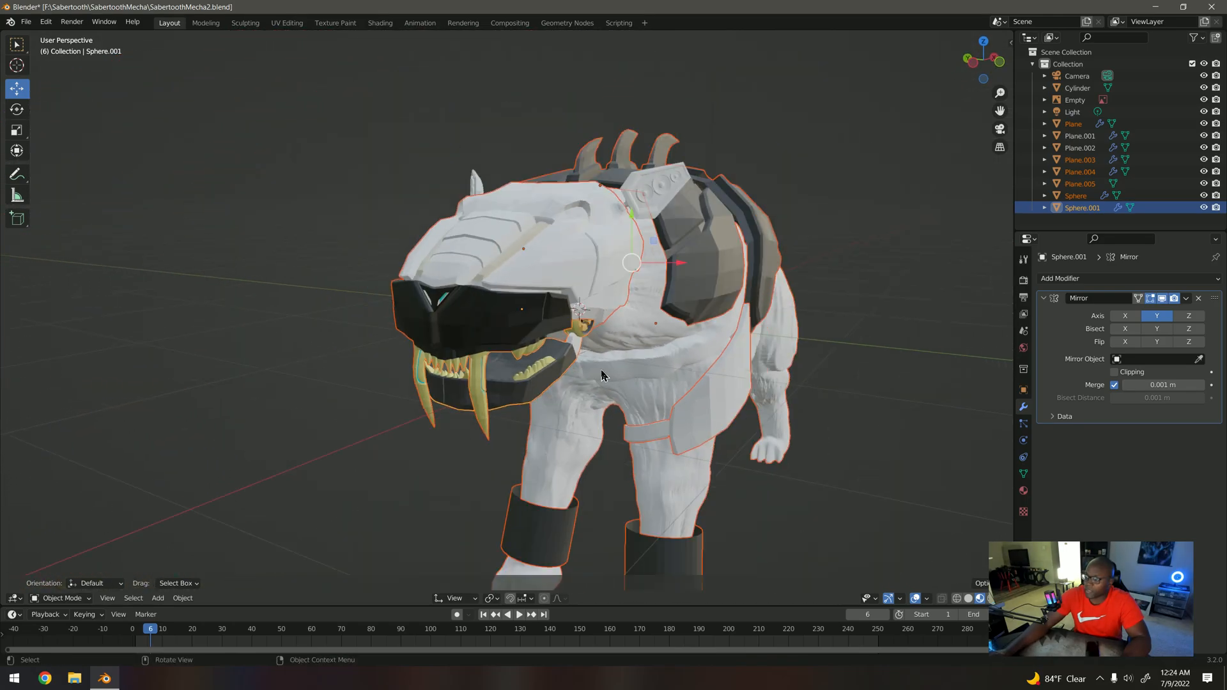
pyautogui.moveTo(601, 376); pyautogui.dragTo(596, 325, button='middle')
pyautogui.scroll(1, 595, 324)
pyautogui.press('KP_1')
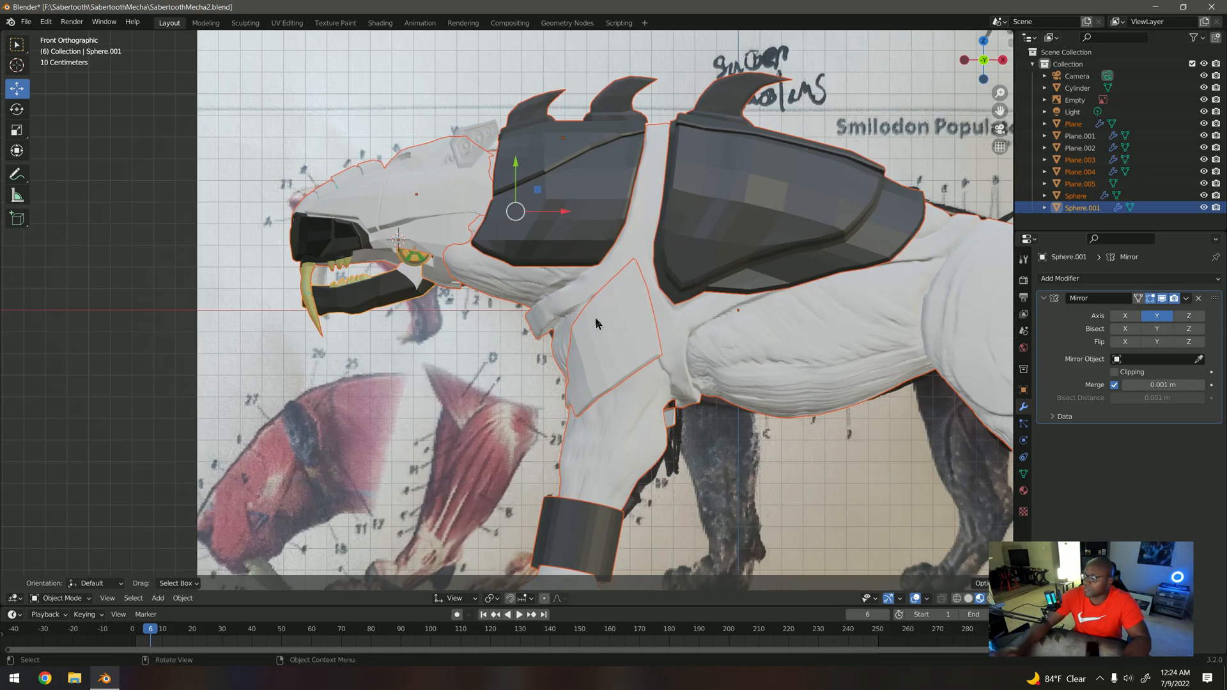
pyautogui.scroll(-2, 631, 326)
pyautogui.moveTo(542, 306); pyautogui.dragTo(636, 359, button='middle')
pyautogui.scroll(1, 549, 326)
pyautogui.scroll(-2, 589, 337)
pyautogui.moveTo(609, 476); pyautogui.dragTo(552, 458, button='middle')
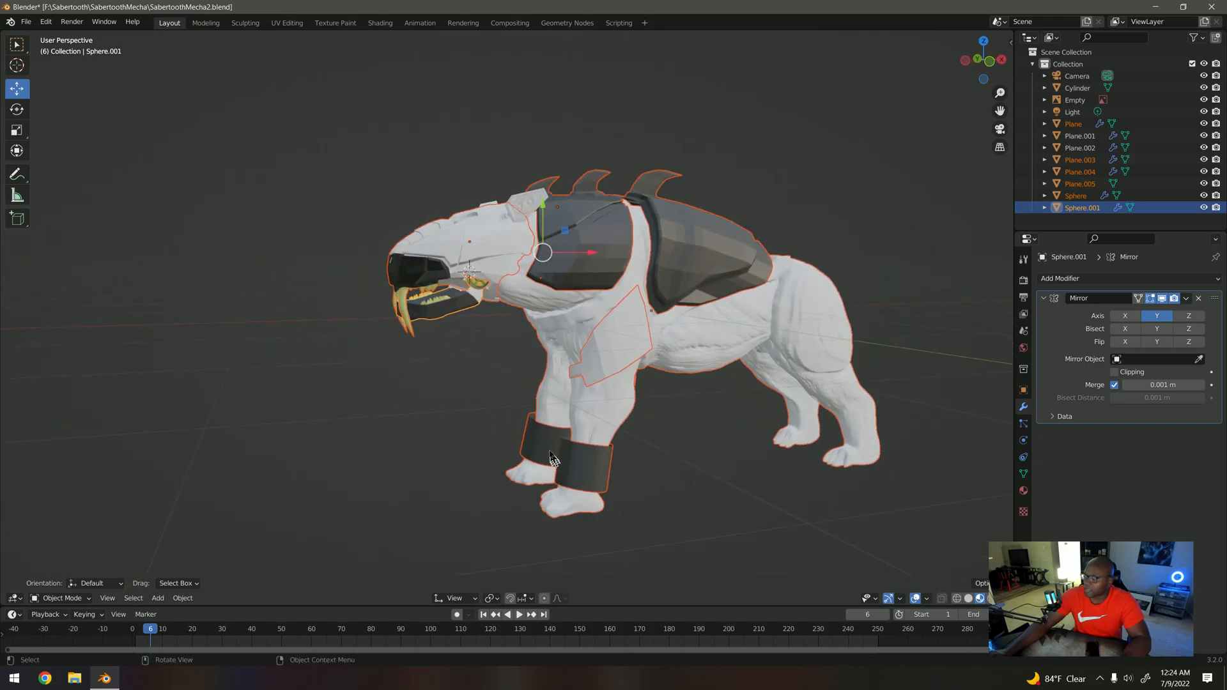
pyautogui.press('KP_1')
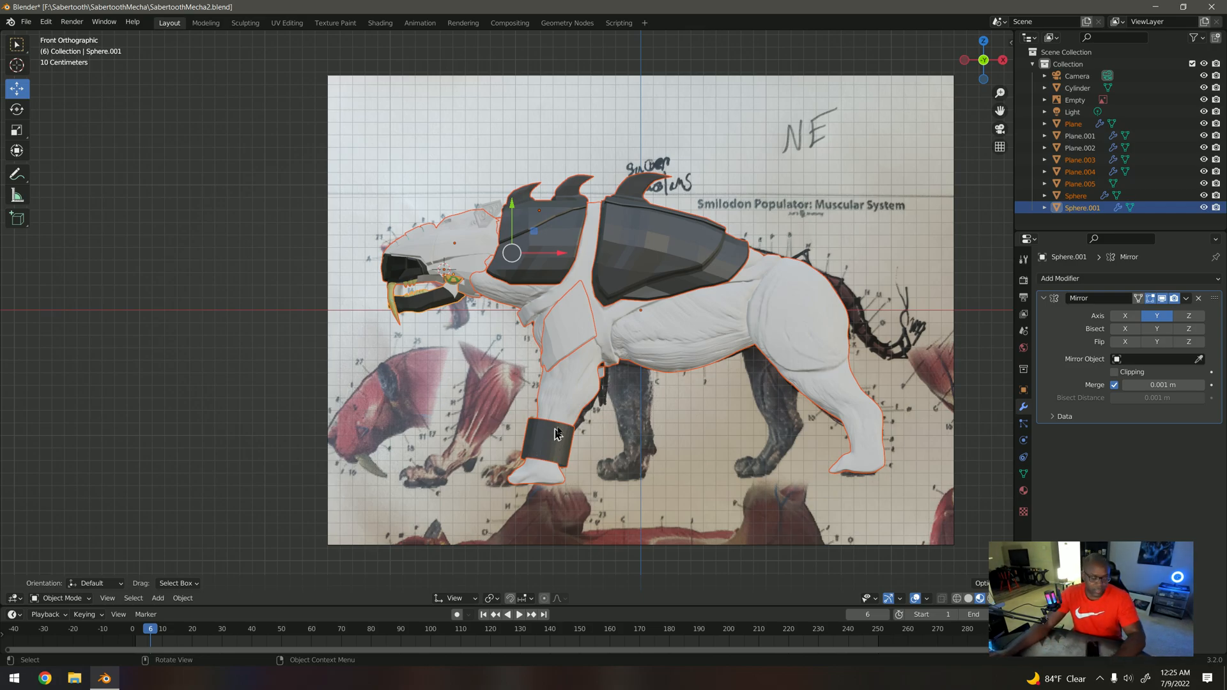
pyautogui.moveTo(550, 442); pyautogui.dragTo(631, 383, button='middle')
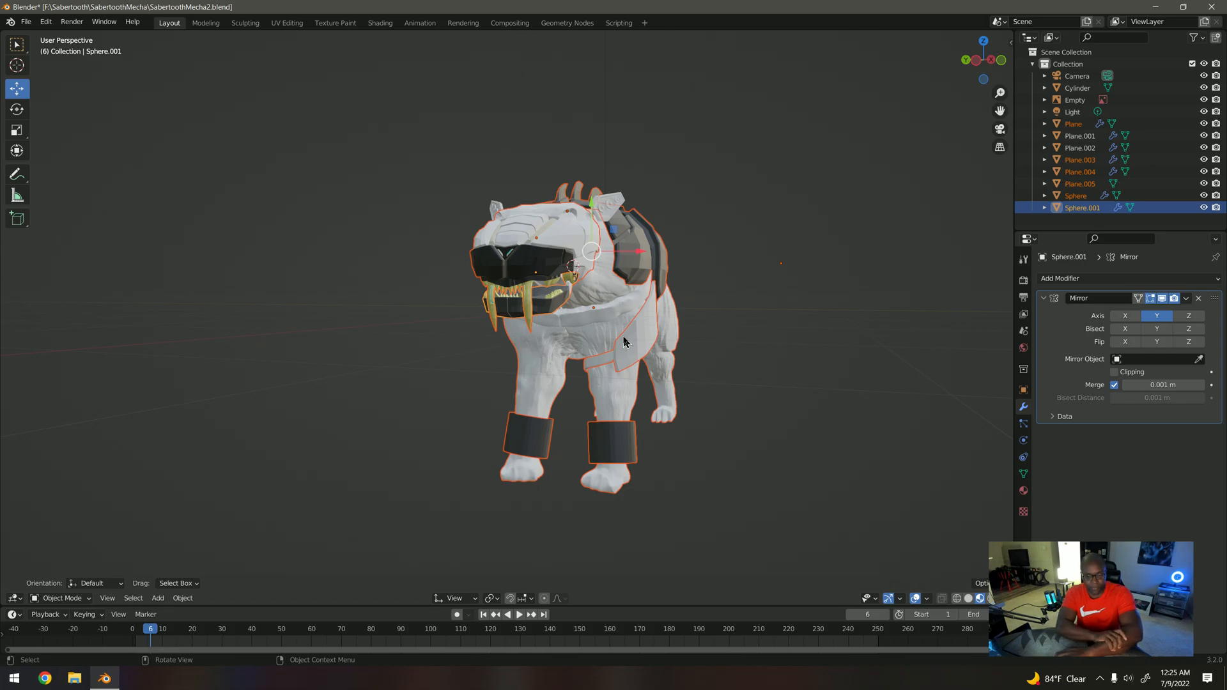
pyautogui.moveTo(623, 395); pyautogui.dragTo(604, 390, button='middle')
pyautogui.moveTo(807, 349); pyautogui.dragTo(514, 296, button='middle')
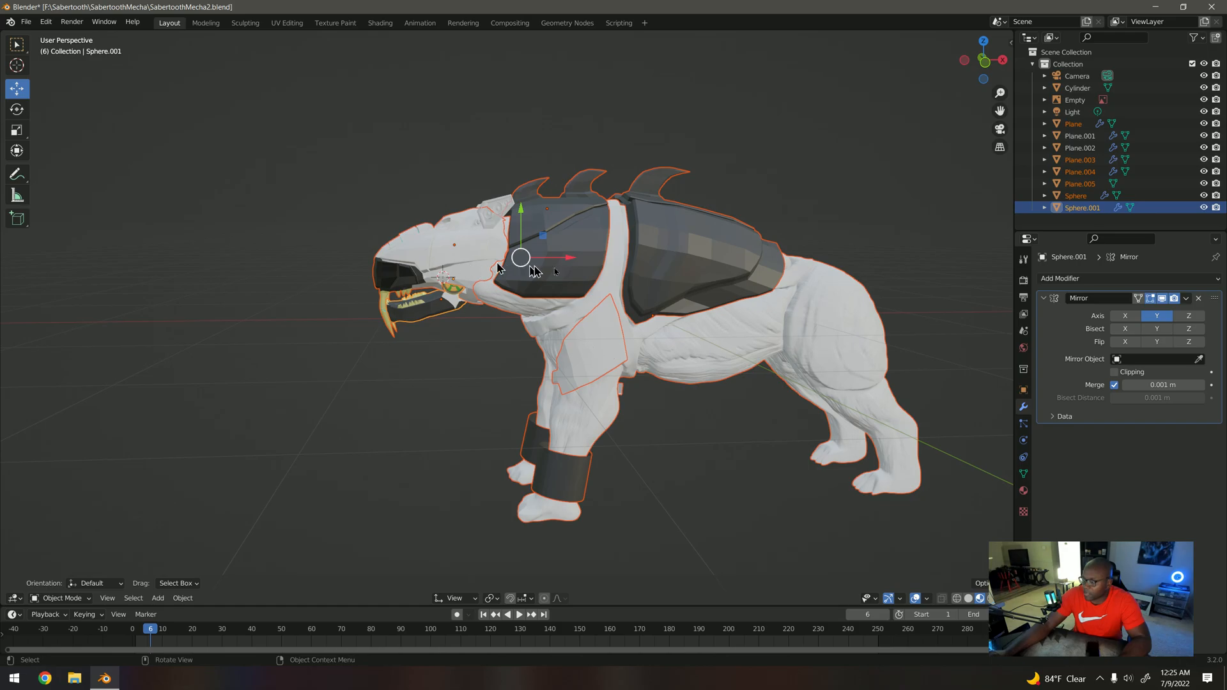
pyautogui.press('KP_1')
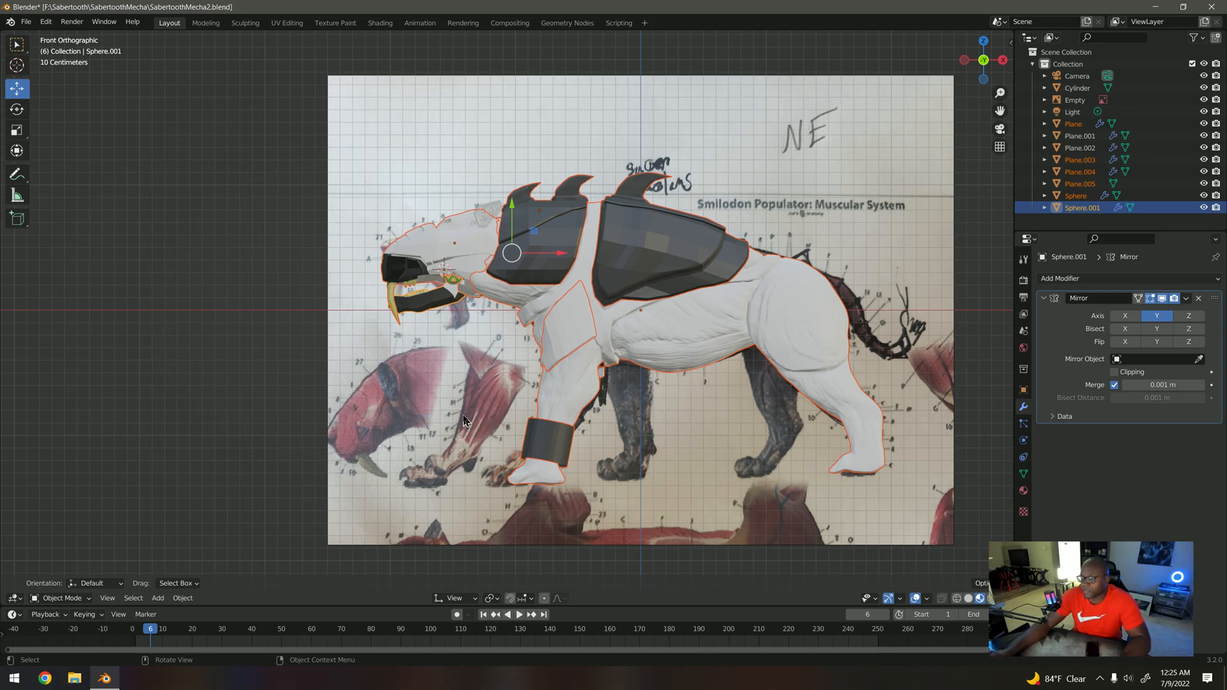
# Step: Inspect the ear plate with the three round discs up close, and deselect all objects
pyautogui.moveTo(472, 412); pyautogui.dragTo(559, 268, button='middle')
pyautogui.scroll(5, 570, 288)
pyautogui.keyDown('shift'); pyautogui.moveTo(559, 176); pyautogui.dragTo(556, 255, button='middle'); pyautogui.keyUp('shift')
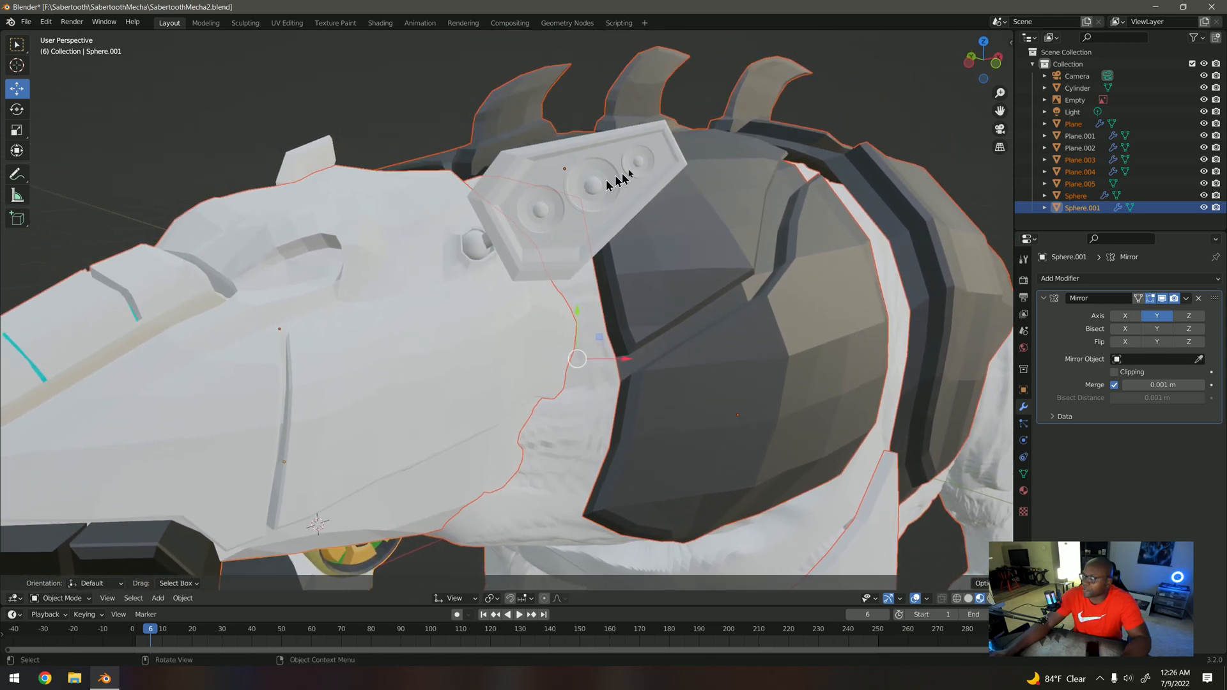
pyautogui.moveTo(625, 198); pyautogui.dragTo(508, 259, button='middle')
pyautogui.click(419, 542)
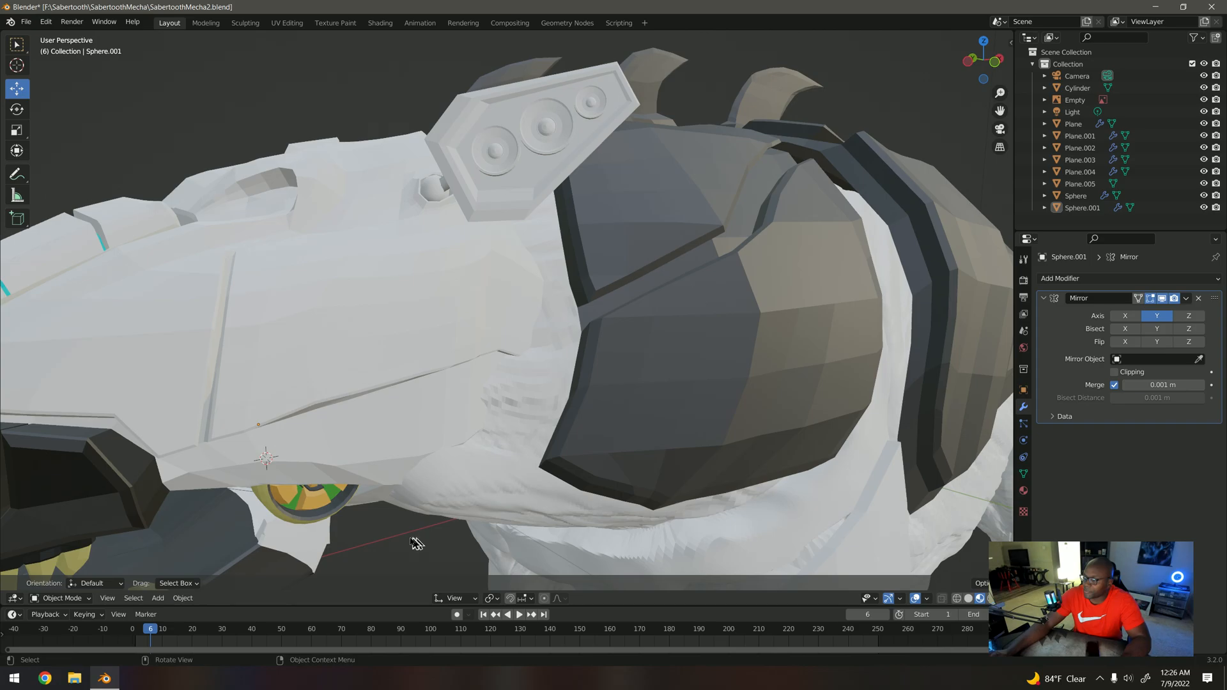
# Step: Hide the head shell and the body to expose the round hinge disc of the lower jaw for inspection
pyautogui.moveTo(410, 480); pyautogui.dragTo(419, 309, button='middle')
pyautogui.scroll(2, 502, 404)
pyautogui.click(419, 309)
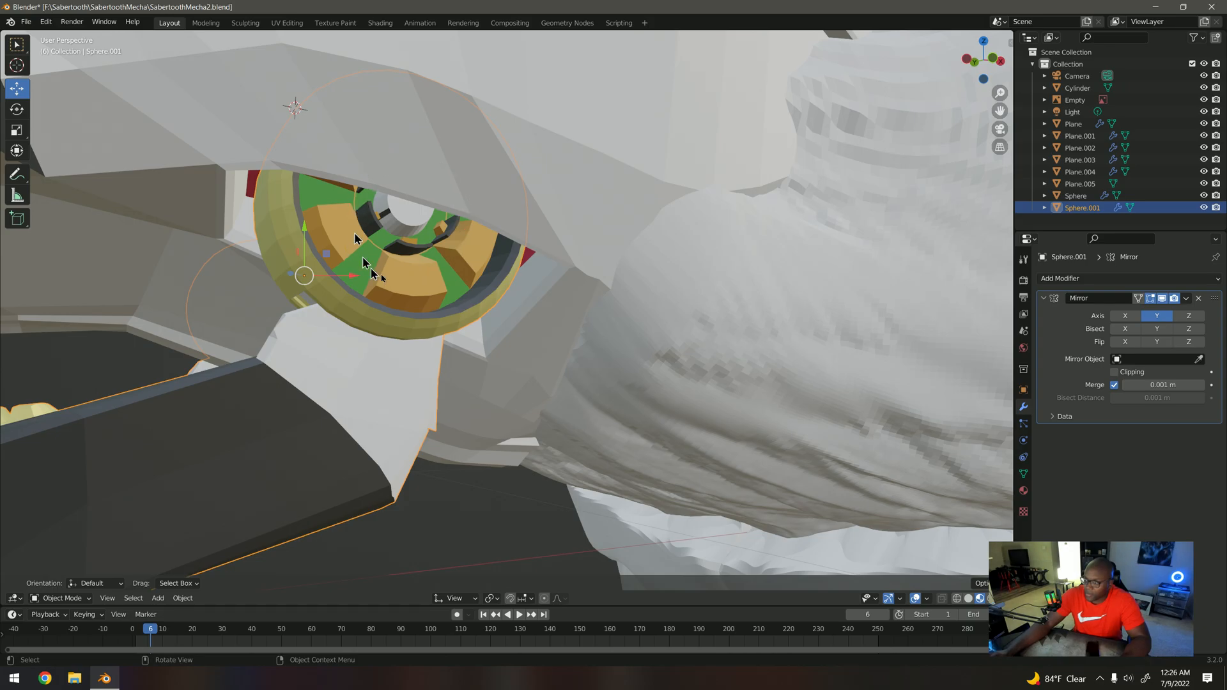
pyautogui.scroll(-8, 417, 324)
pyautogui.click(519, 250)
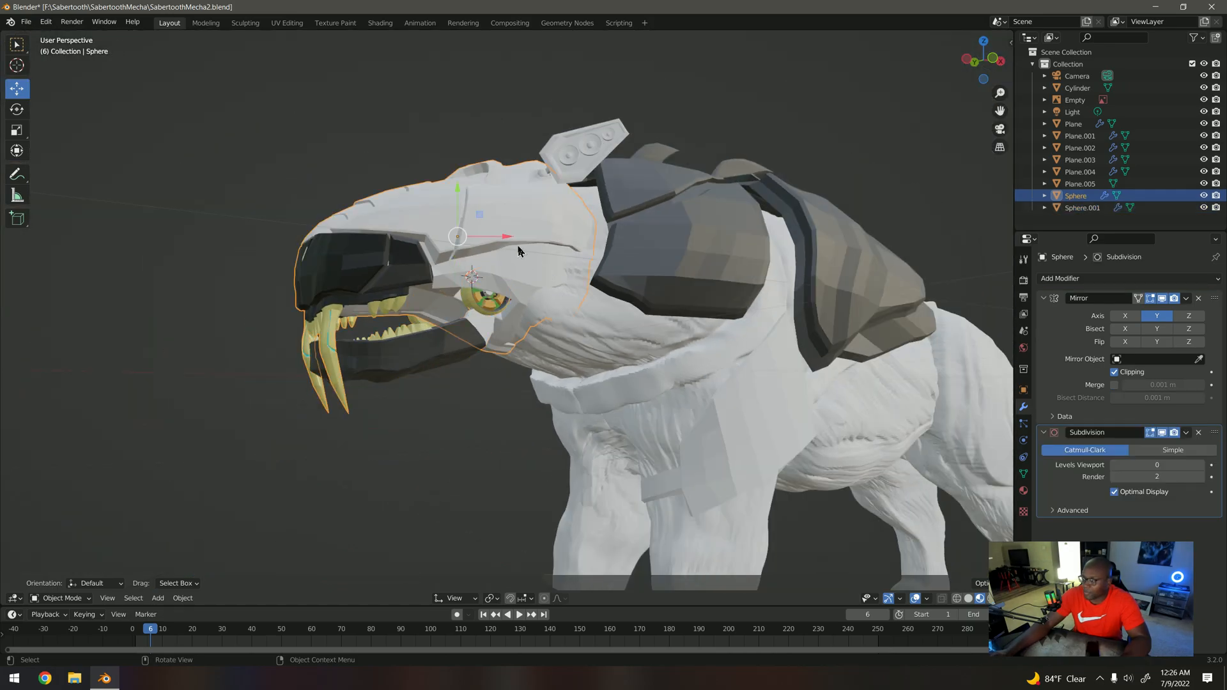
pyautogui.press('h')
pyautogui.scroll(6, 550, 190)
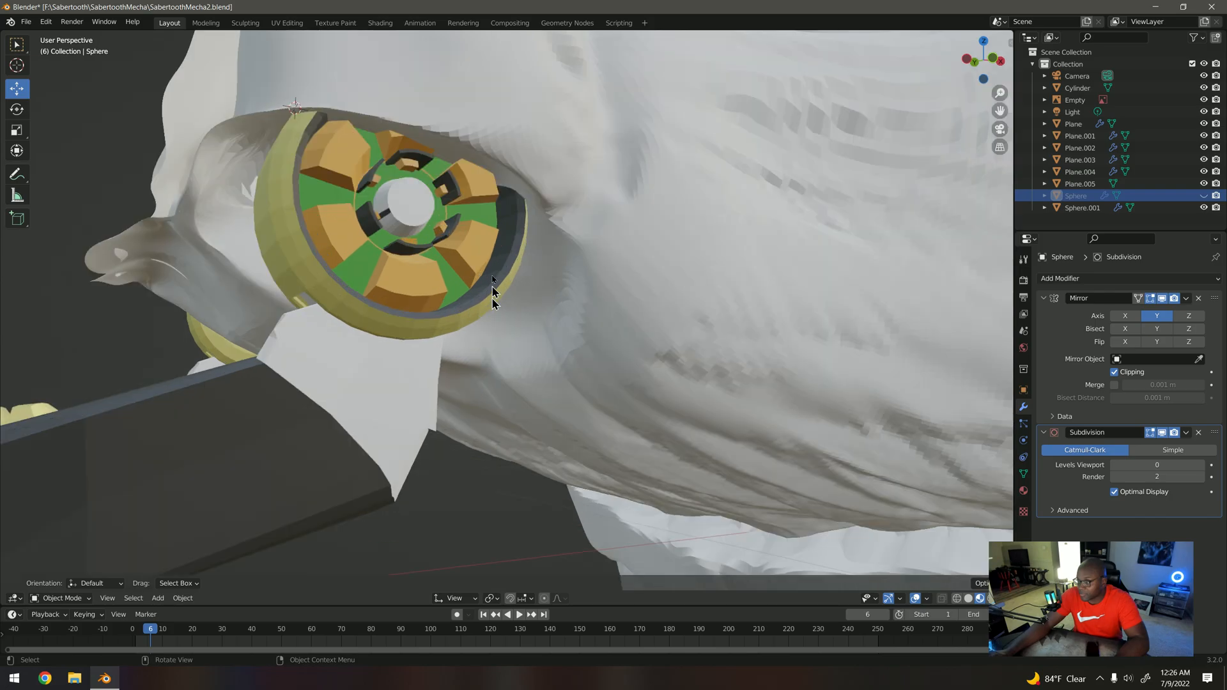
pyautogui.click(550, 190)
pyautogui.press('h')
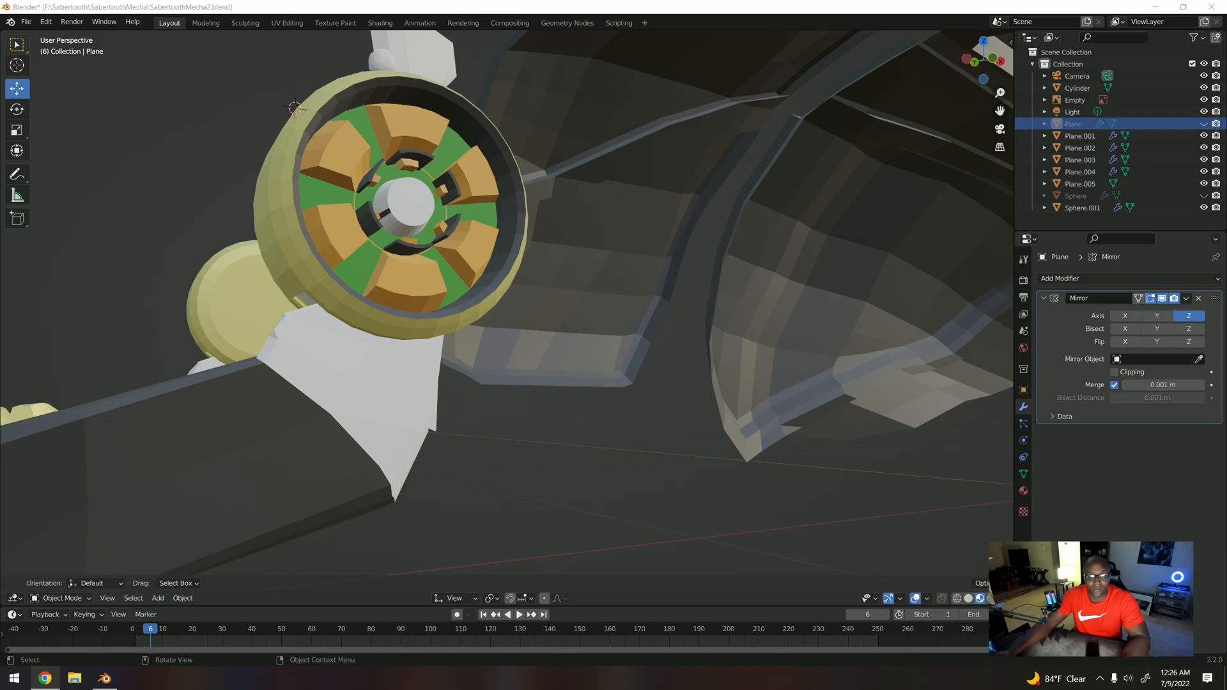
# Step: Switch to Chrome to view the round ear piece in the Mega Man X DiVE artwork, and return to Blender
pyautogui.moveTo(0, 83); pyautogui.dragTo(19, 15)
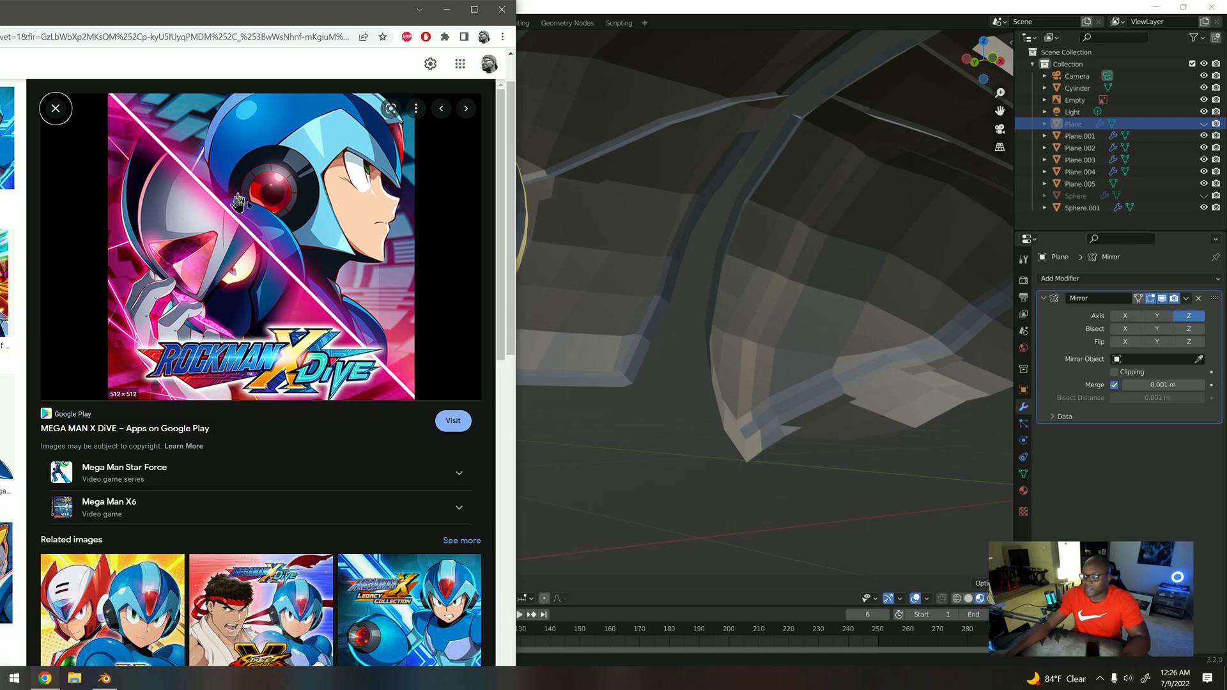
pyautogui.moveTo(140, 15); pyautogui.dragTo(4, 14)
pyautogui.click(34, 69)
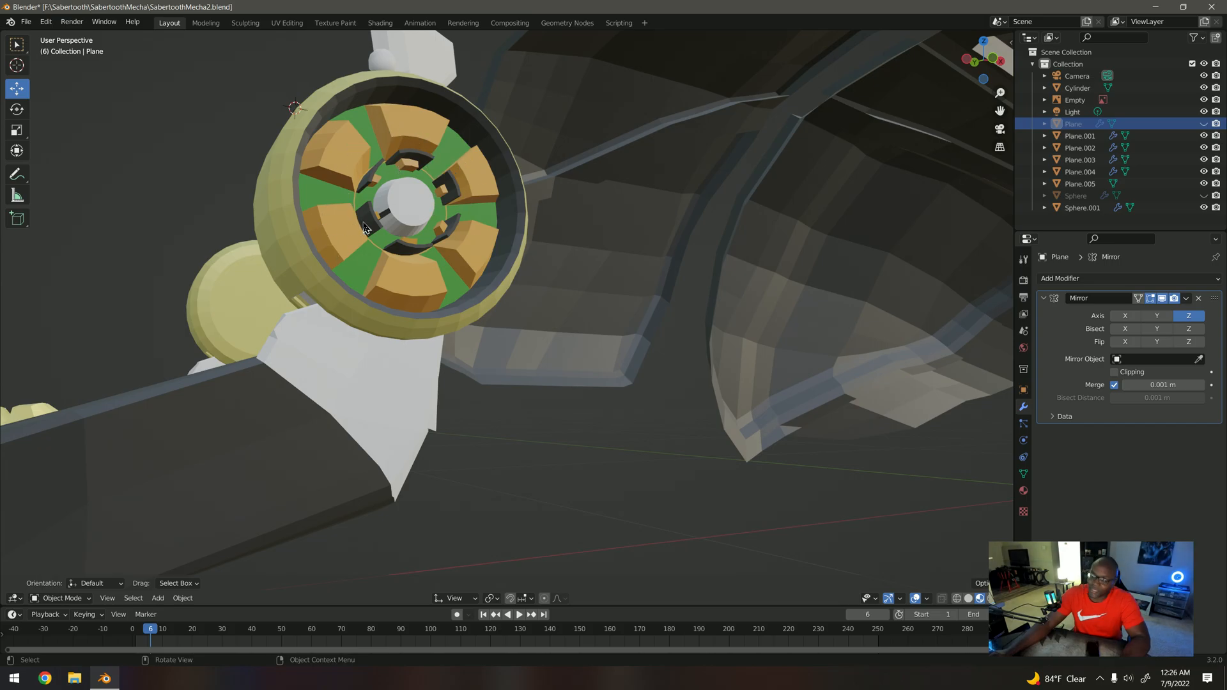
# Step: Unhide the head shell and the body in the front orthographic view
pyautogui.scroll(-9, 376, 238)
pyautogui.moveTo(388, 240); pyautogui.dragTo(405, 248, button='middle')
pyautogui.press('KP_5')
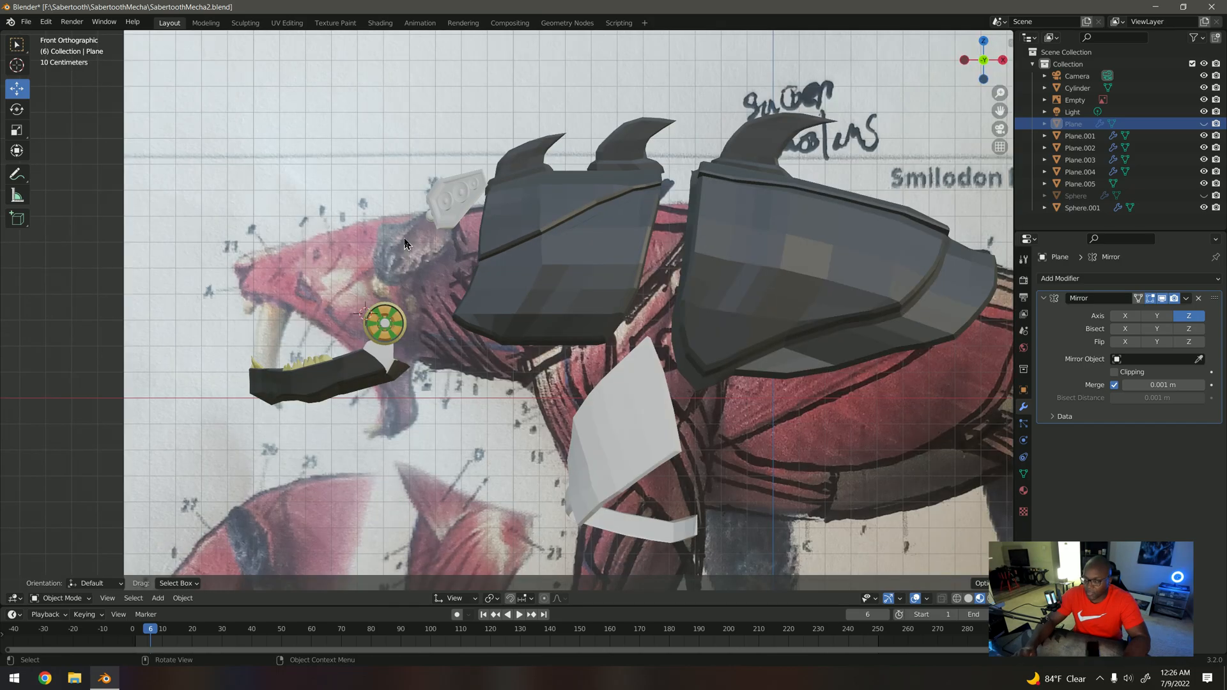
pyautogui.hotkey('alt', 'h')
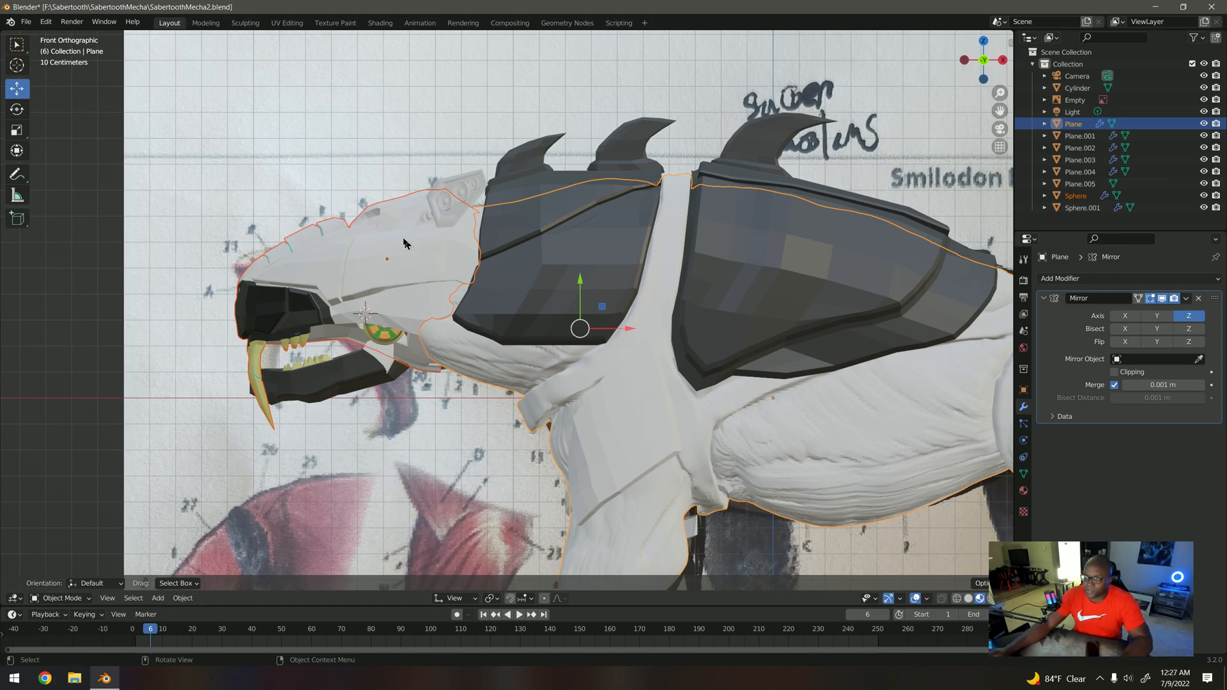
# Step: Examine how the round jaw hinge sits under the cheek of the head shell from several angles
pyautogui.scroll(3, 371, 271)
pyautogui.moveTo(371, 271); pyautogui.dragTo(423, 265, button='middle')
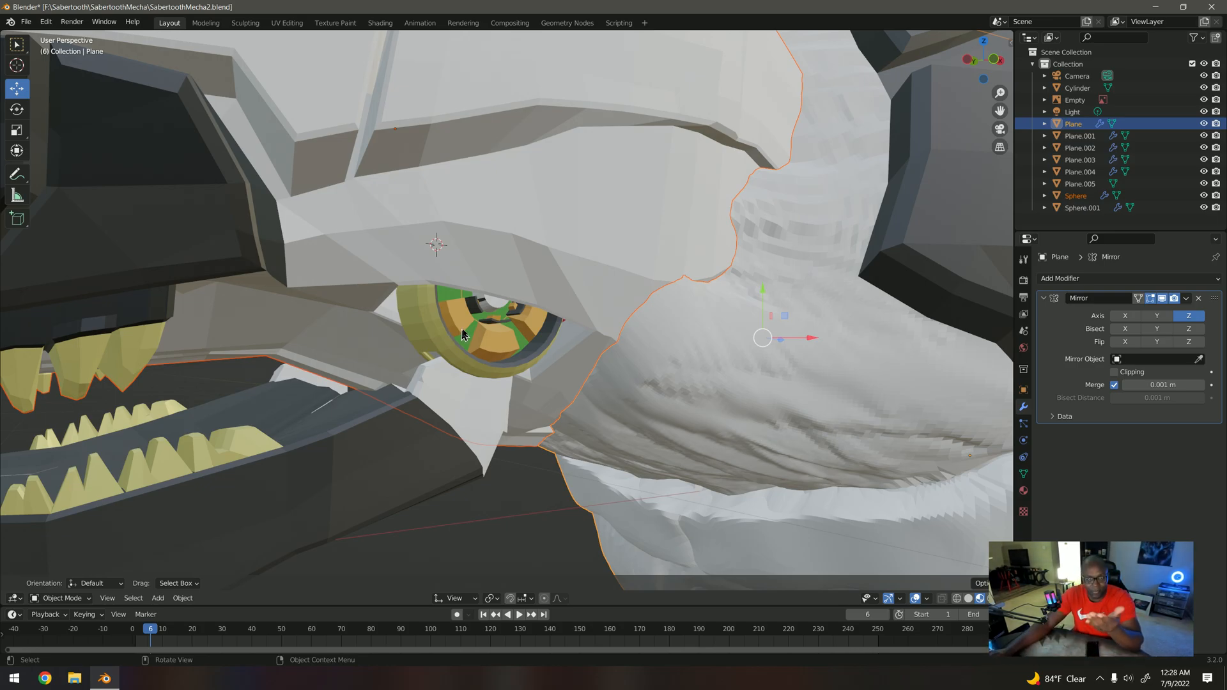
pyautogui.scroll(-3, 462, 333)
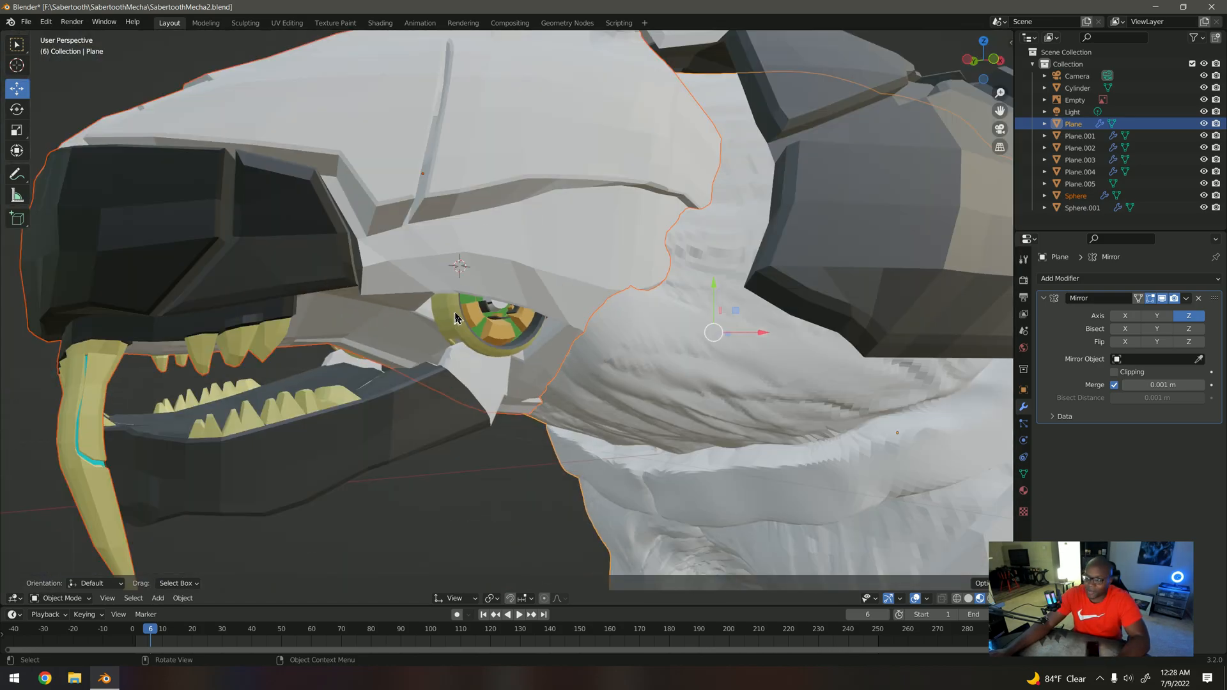
pyautogui.moveTo(456, 318); pyautogui.dragTo(534, 252, button='middle')
pyautogui.moveTo(709, 155); pyautogui.dragTo(693, 169, button='middle')
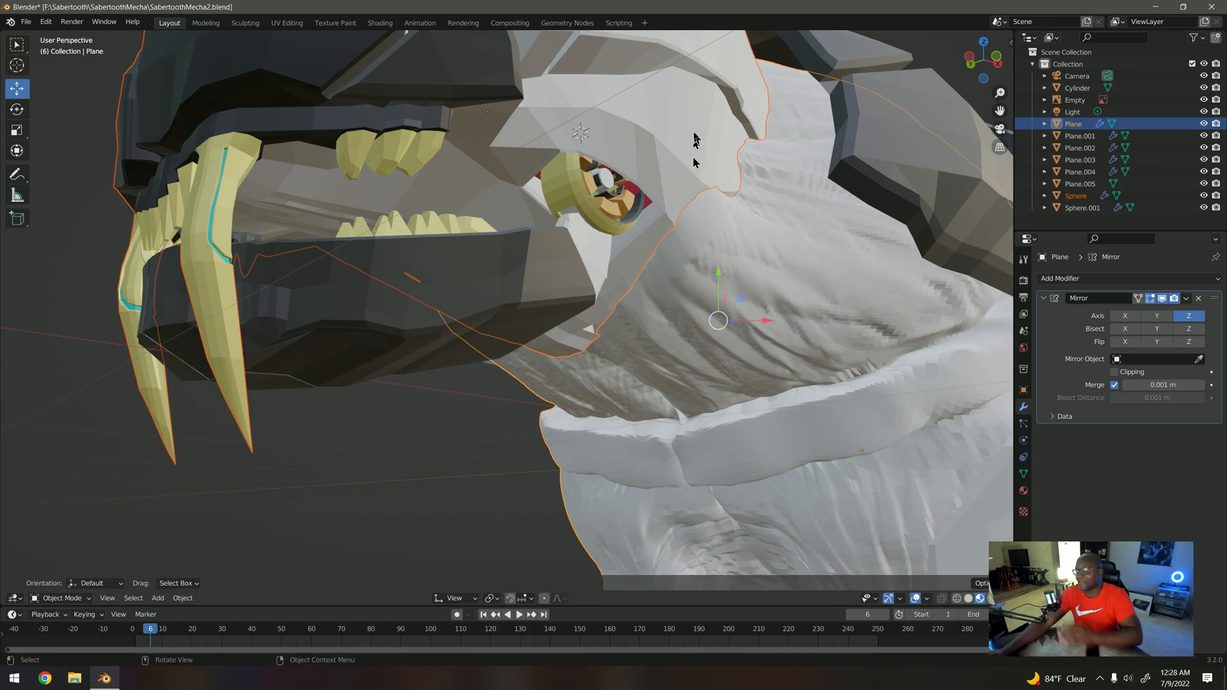
pyautogui.moveTo(643, 172); pyautogui.dragTo(602, 200, button='middle')
# Step: Select the lower jaw in the front view and rotate it downward around its hinge to open the mouth wide
pyautogui.press('KP_1')
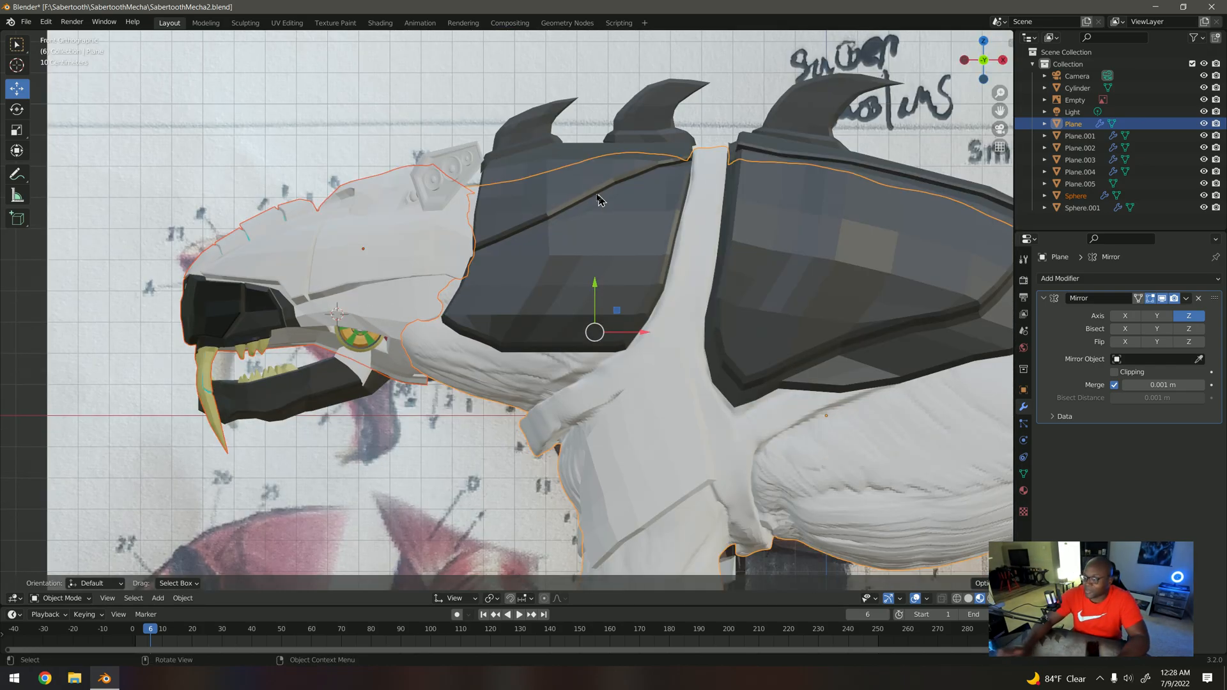
pyautogui.click(347, 383)
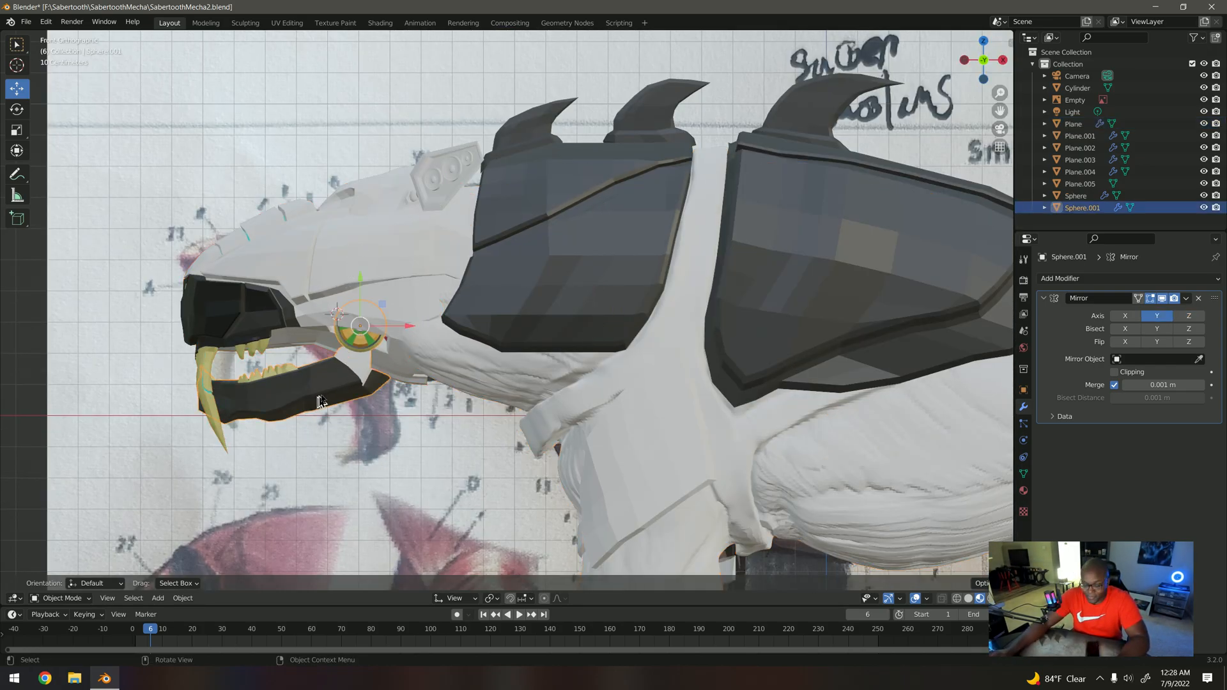
pyautogui.press('r')
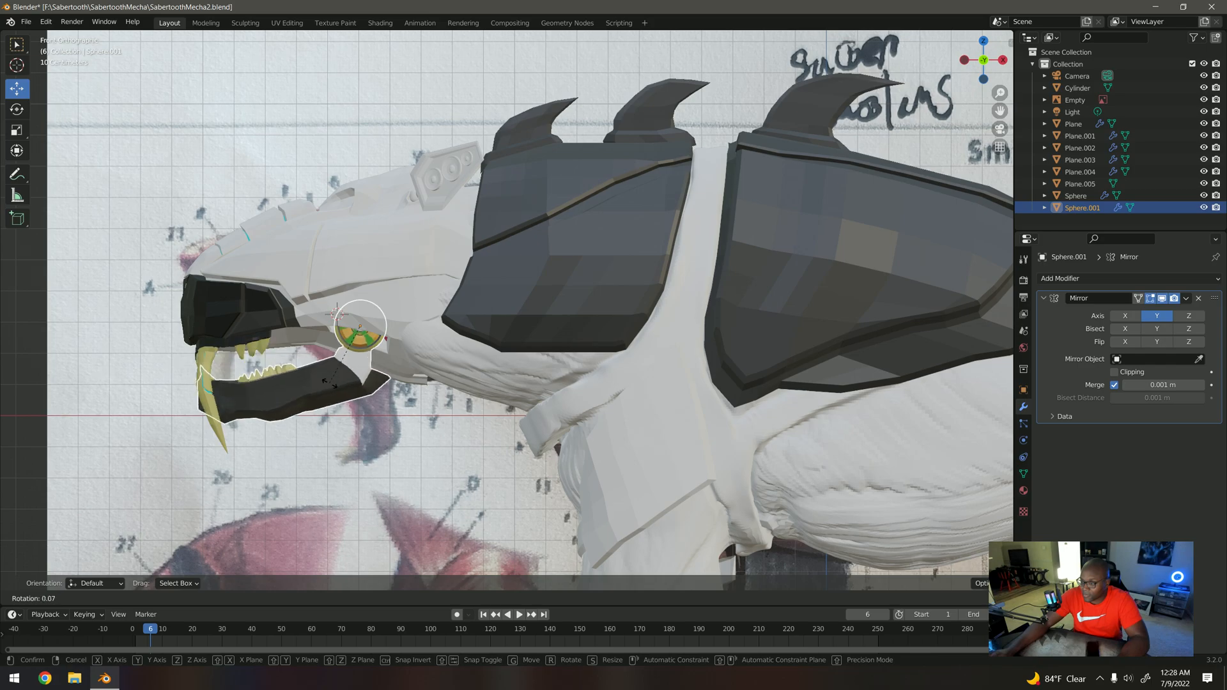
pyautogui.click(371, 384)
pyautogui.moveTo(371, 383); pyautogui.dragTo(455, 377, button='middle')
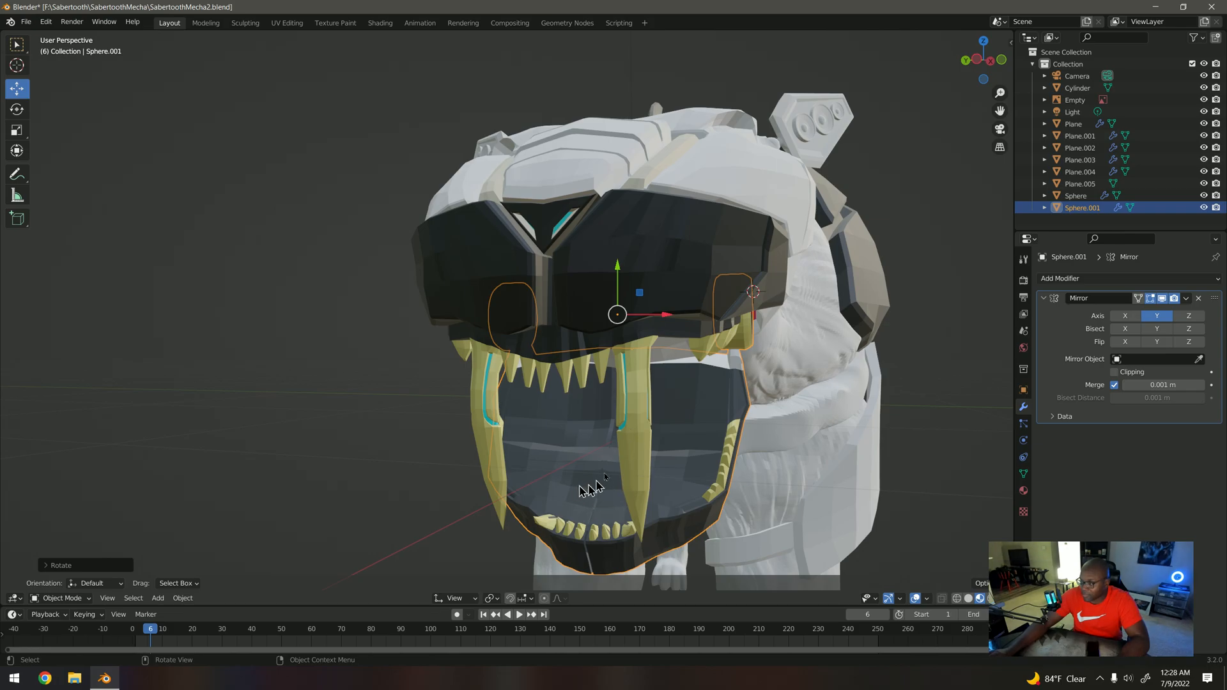
pyautogui.moveTo(649, 428); pyautogui.dragTo(540, 425, button='middle')
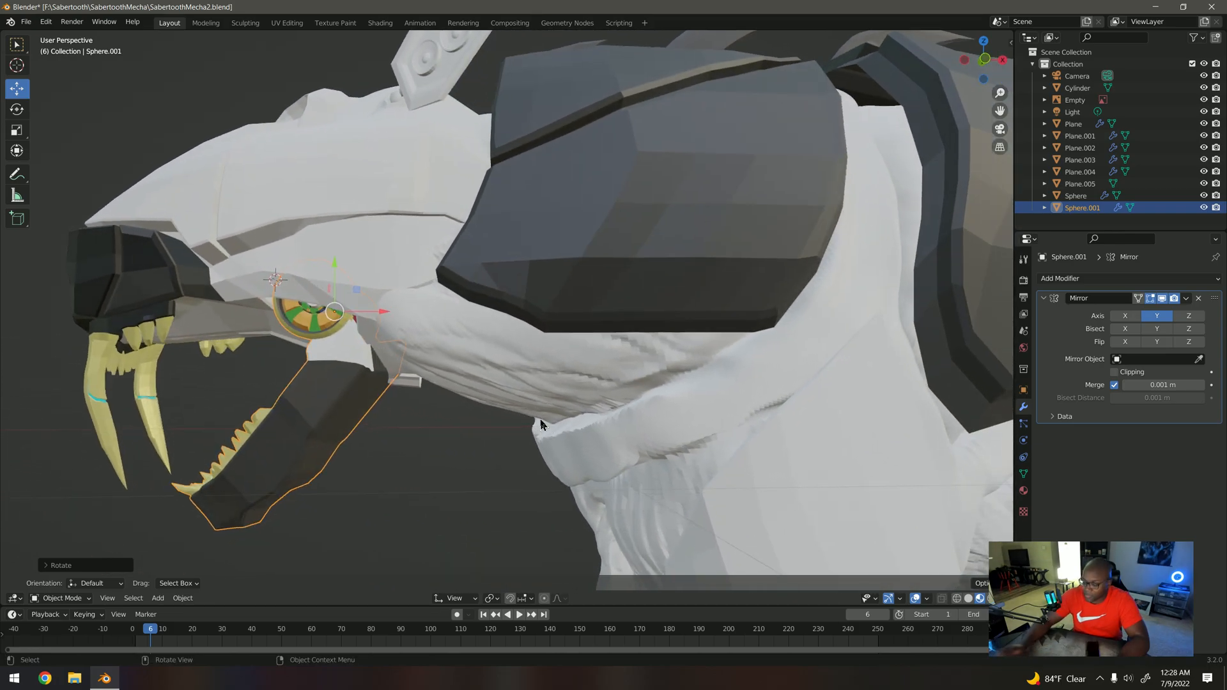
# Step: Rotate the lower jaw back up around its hinge in the front view so the mouth is only slightly open
pyautogui.press('KP_5')
pyautogui.press('KP_1')
pyautogui.press('r')
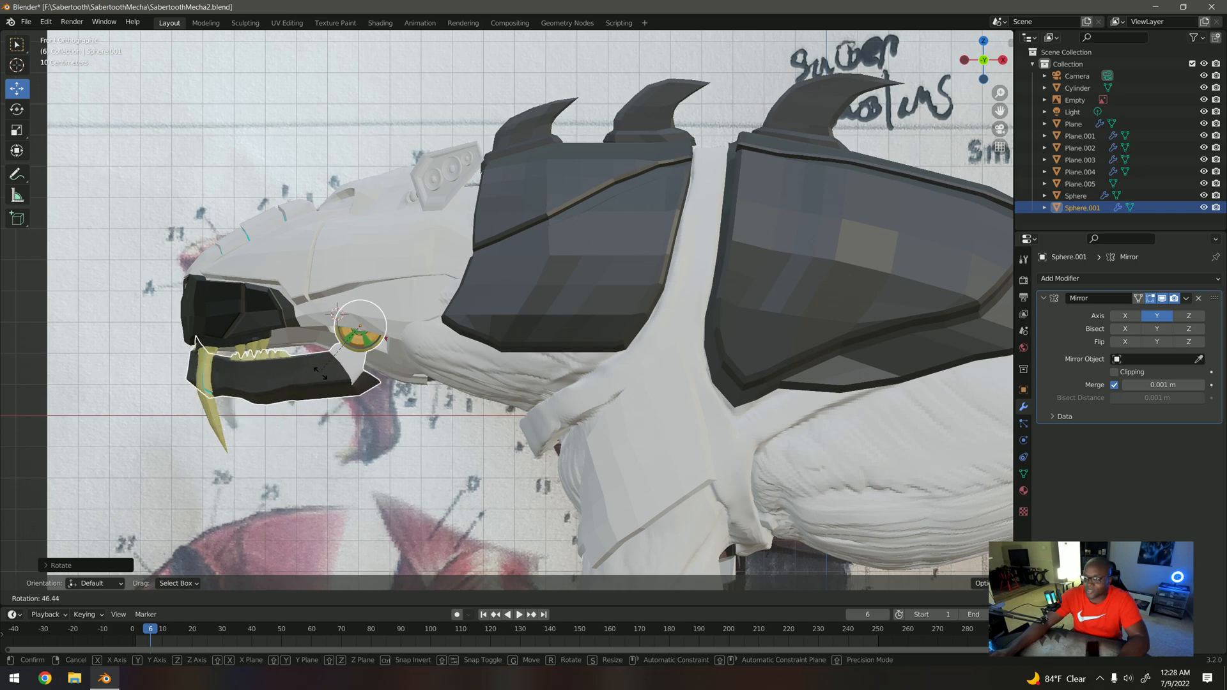
pyautogui.click(327, 376)
pyautogui.moveTo(327, 376); pyautogui.dragTo(488, 348, button='middle')
# Step: Try to rotate the lower jaw about the view's Z axis from an angled perspective view
pyautogui.press('r')
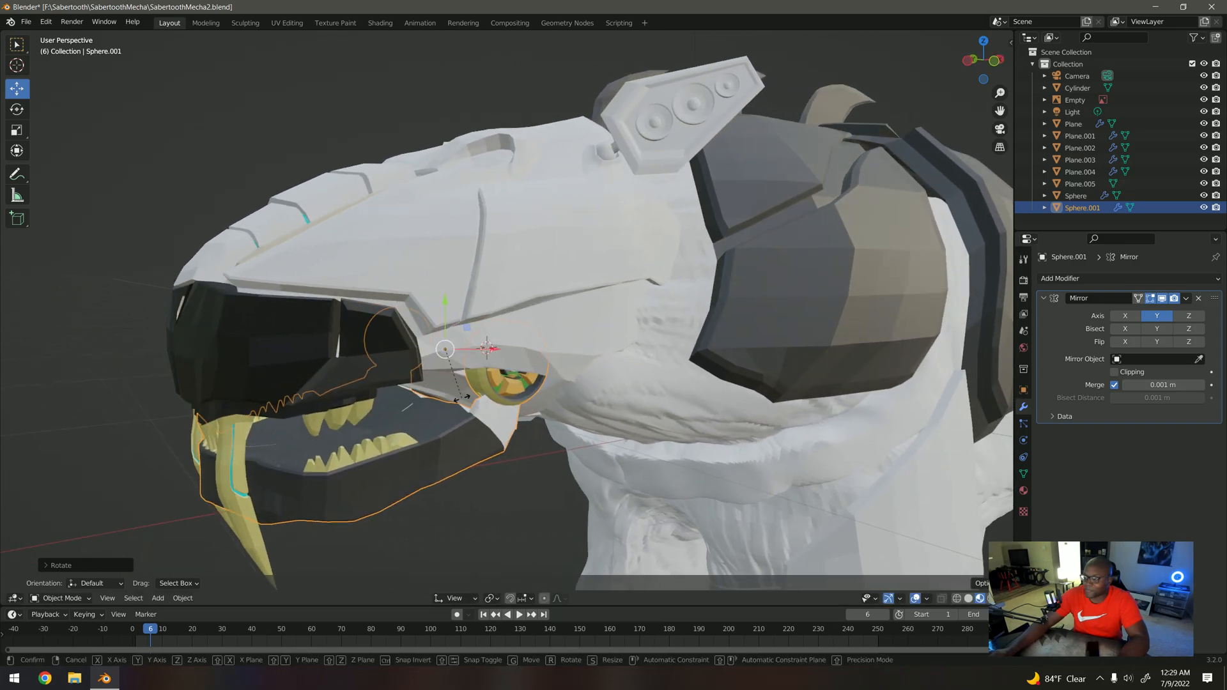
pyautogui.press('z')
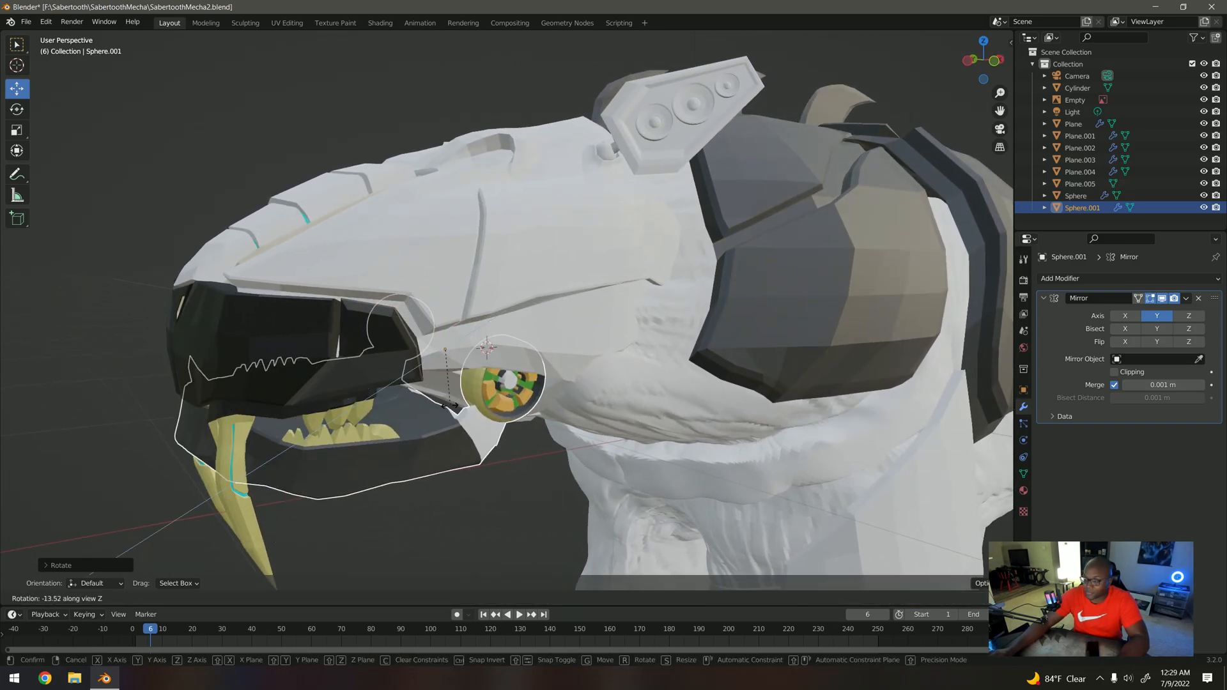
pyautogui.press('x')
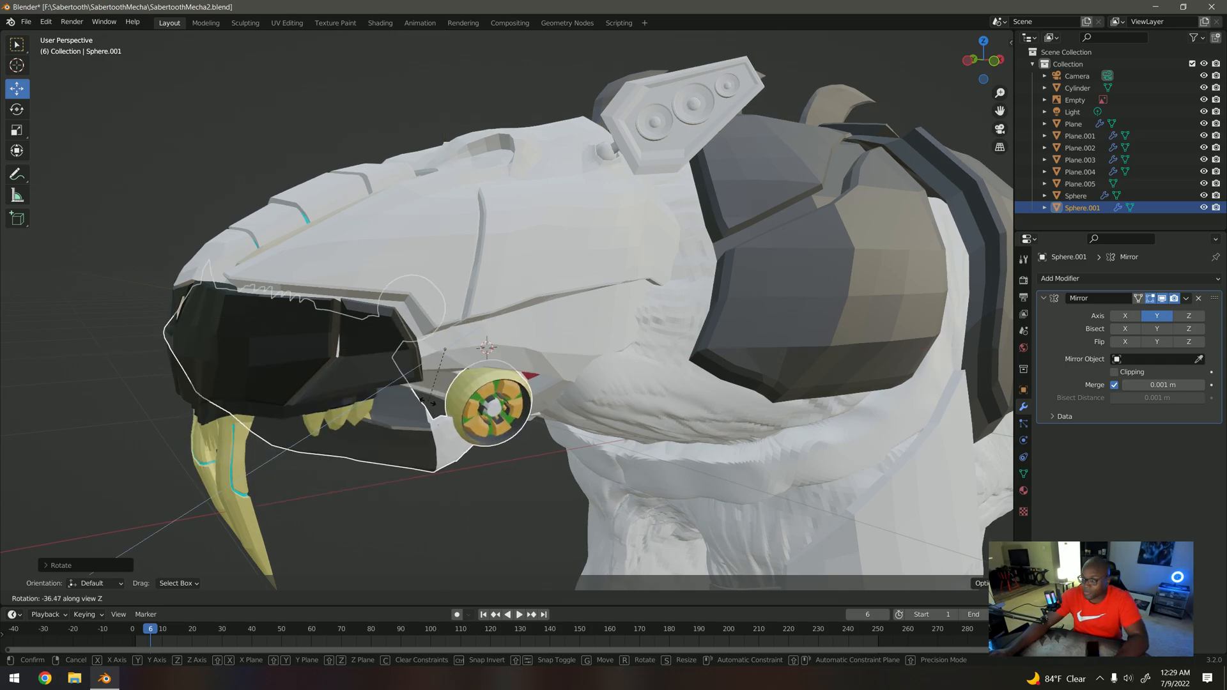
pyautogui.click(431, 410)
pyautogui.moveTo(431, 411); pyautogui.dragTo(420, 419, button='middle')
# Step: Try rotating the lower jaw around its hinge in the front view to open the mouth wider
pyautogui.press('KP_1')
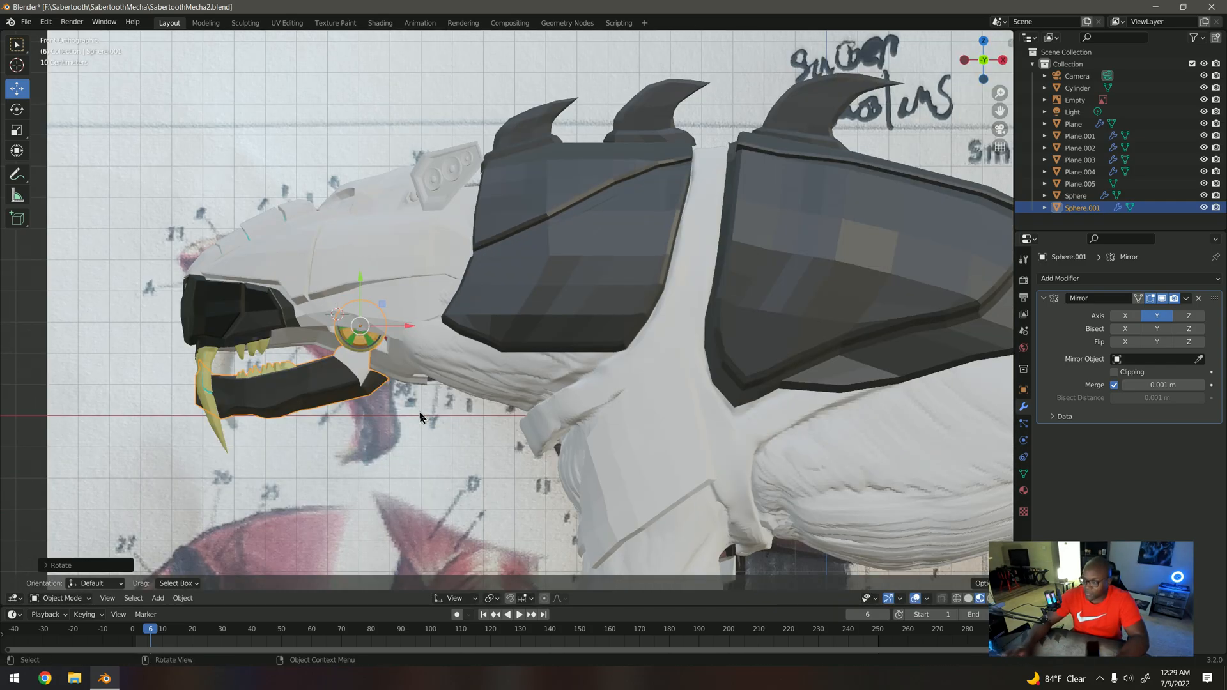
pyautogui.press('r')
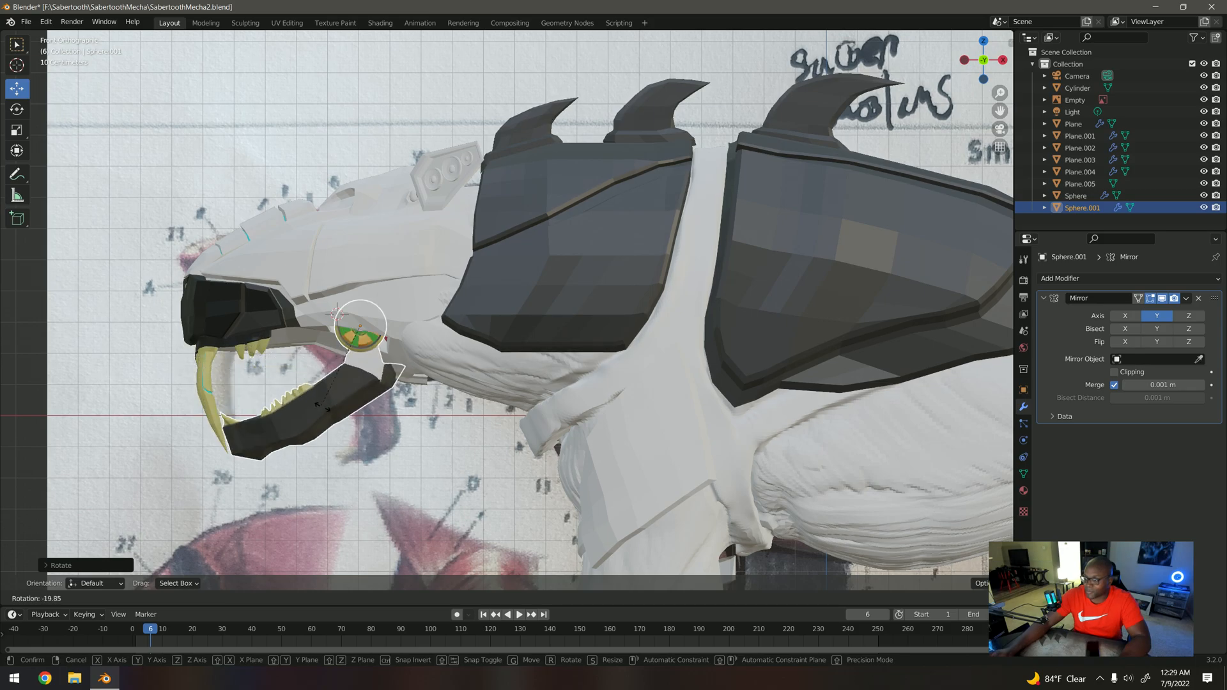
pyautogui.click(296, 399)
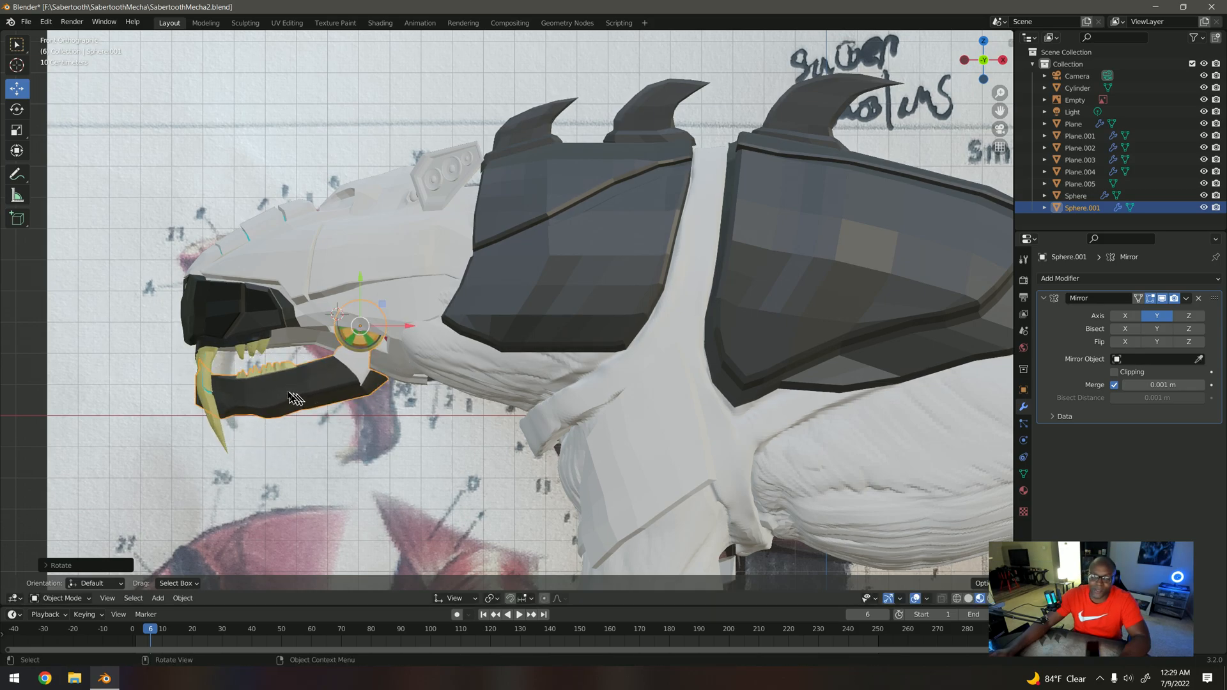
# Step: Examine the full sabertooth model, including the visor, fangs and slightly open lower jaw, from side and front angles
pyautogui.scroll(-5, 388, 358)
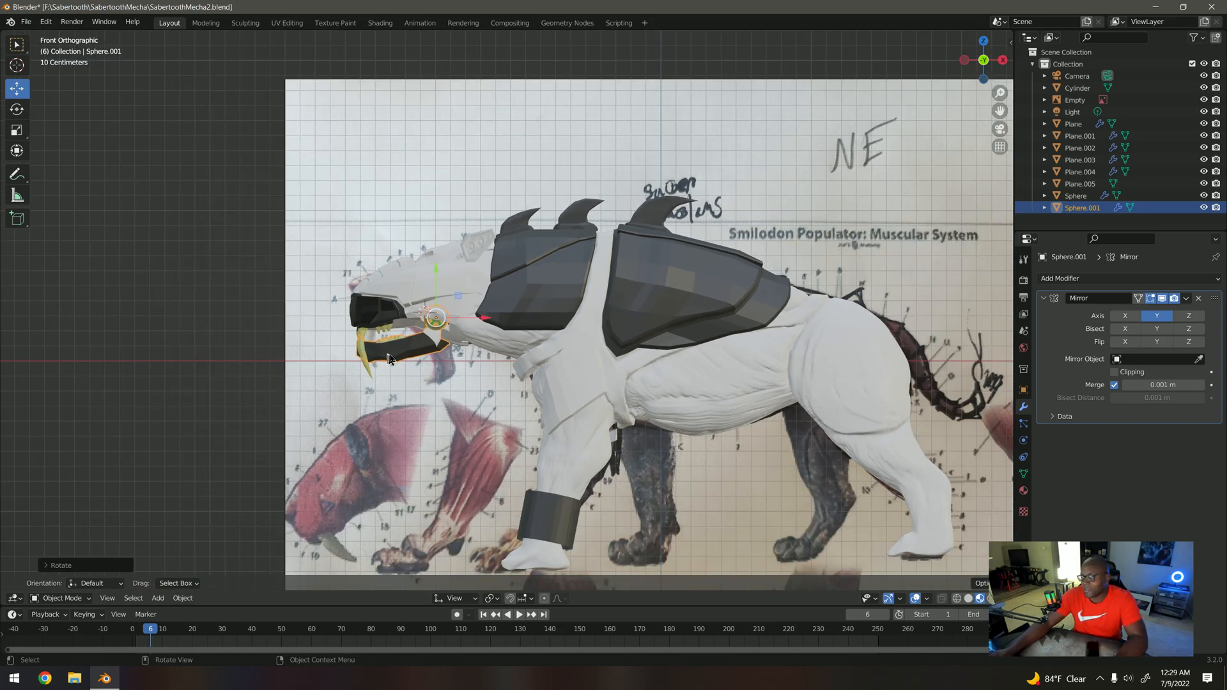
pyautogui.moveTo(388, 358); pyautogui.dragTo(358, 353, button='middle')
pyautogui.scroll(4, 520, 392)
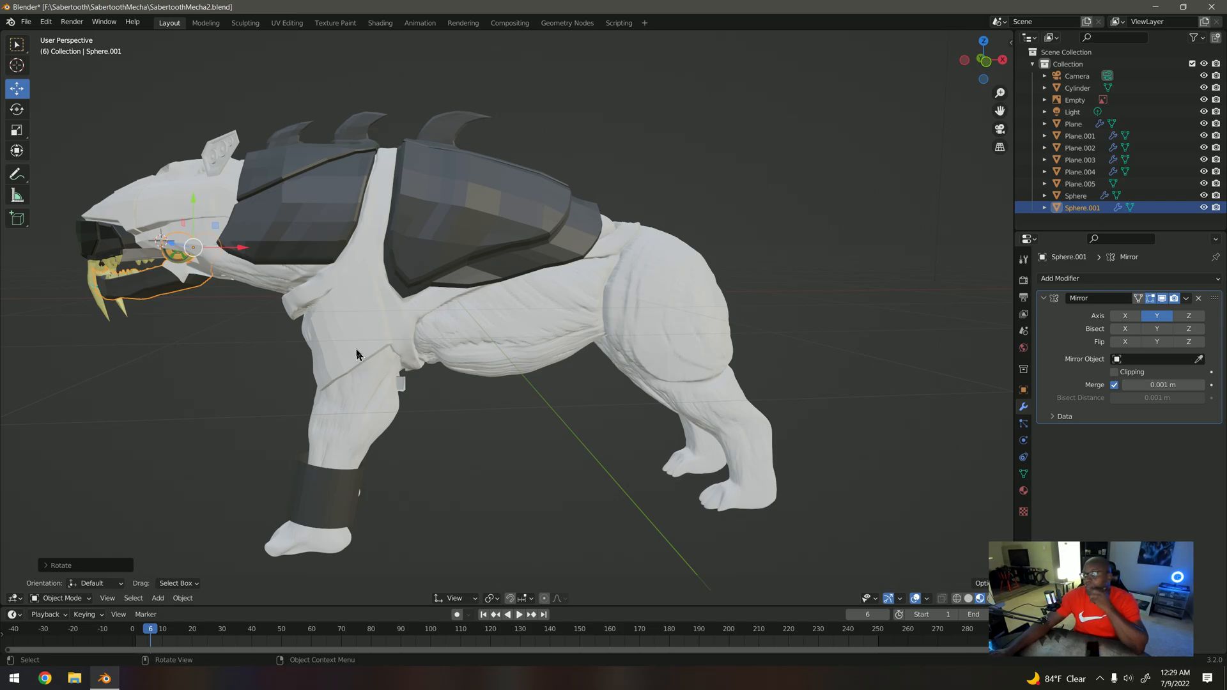
pyautogui.moveTo(388, 339); pyautogui.dragTo(358, 309, button='middle')
pyautogui.moveTo(456, 296); pyautogui.dragTo(421, 309, button='middle')
pyautogui.scroll(4, 420, 308)
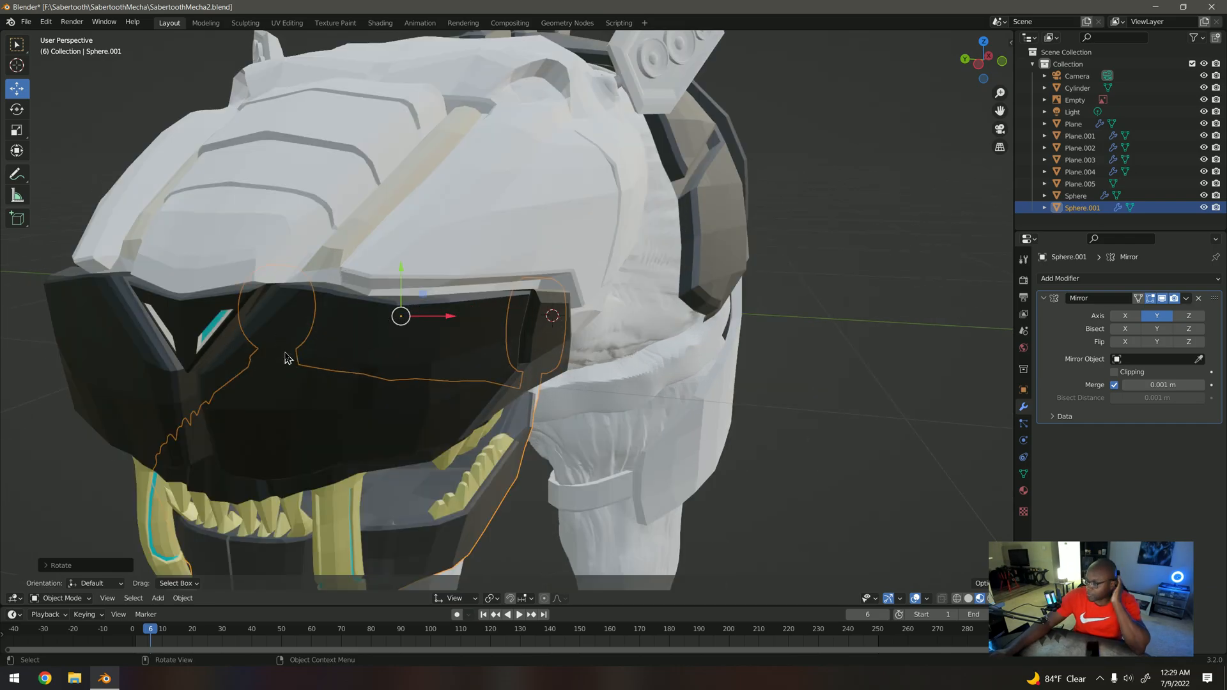
pyautogui.scroll(-4, 286, 359)
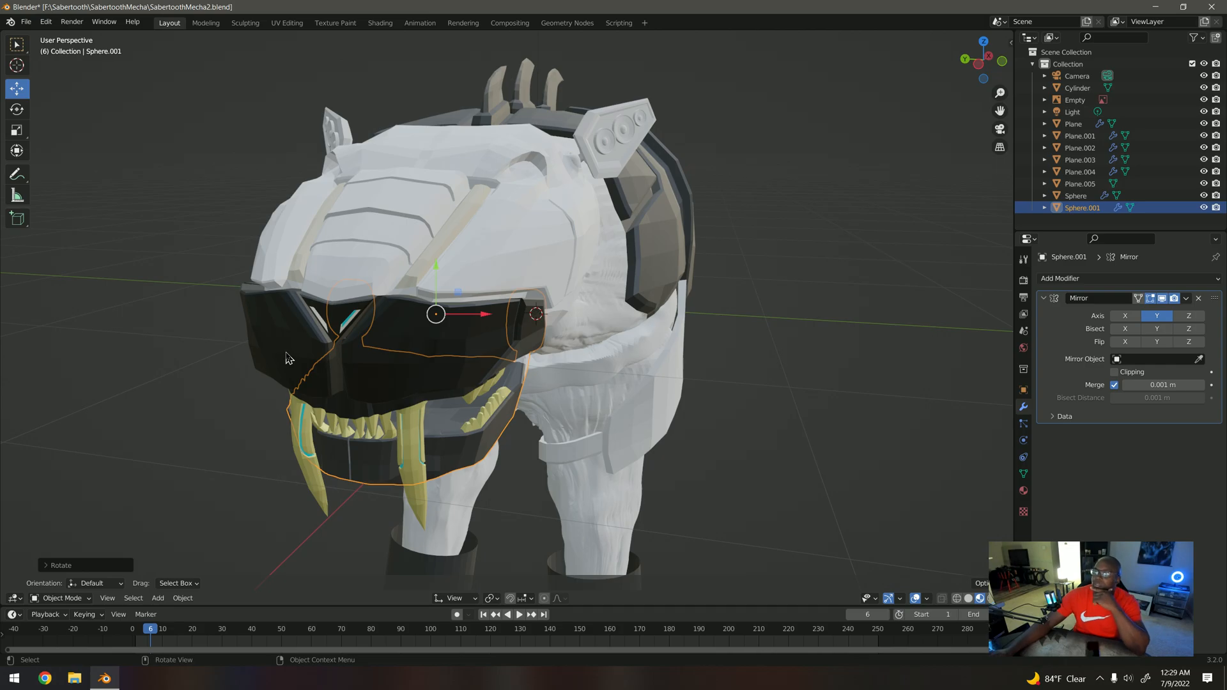
pyautogui.scroll(-2, 349, 404)
pyautogui.moveTo(409, 397); pyautogui.dragTo(501, 381, button='middle')
pyautogui.scroll(5, 557, 349)
pyautogui.moveTo(607, 351); pyautogui.dragTo(517, 362, button='middle')
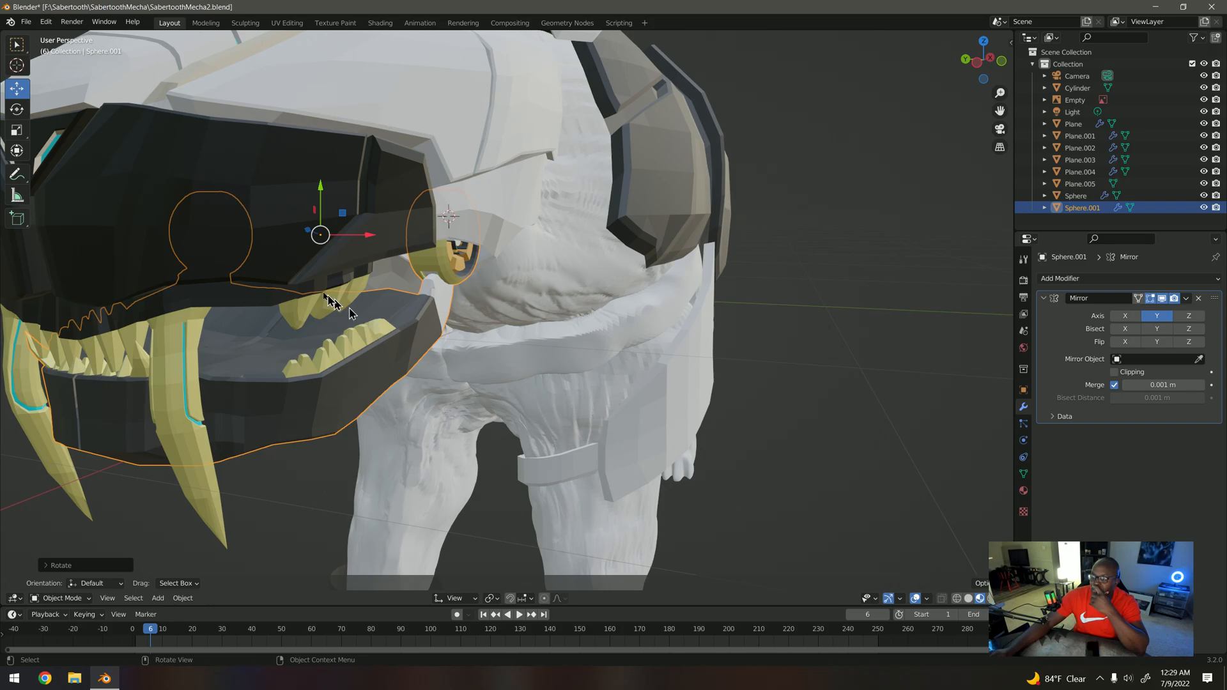
# Step: Examine the round jaw hinge, neck, ear panel and the shoulder and body armor plates from several angles
pyautogui.moveTo(336, 290); pyautogui.dragTo(182, 268, button='middle')
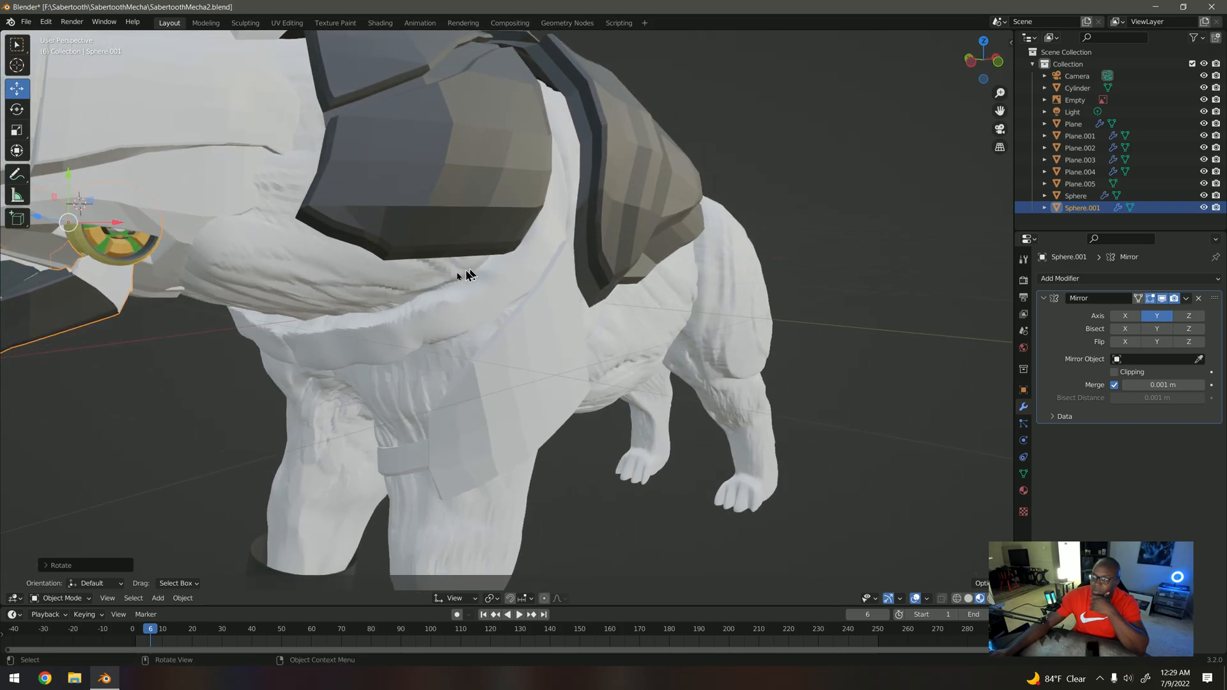
pyautogui.scroll(-5, 447, 281)
pyautogui.scroll(5, 389, 297)
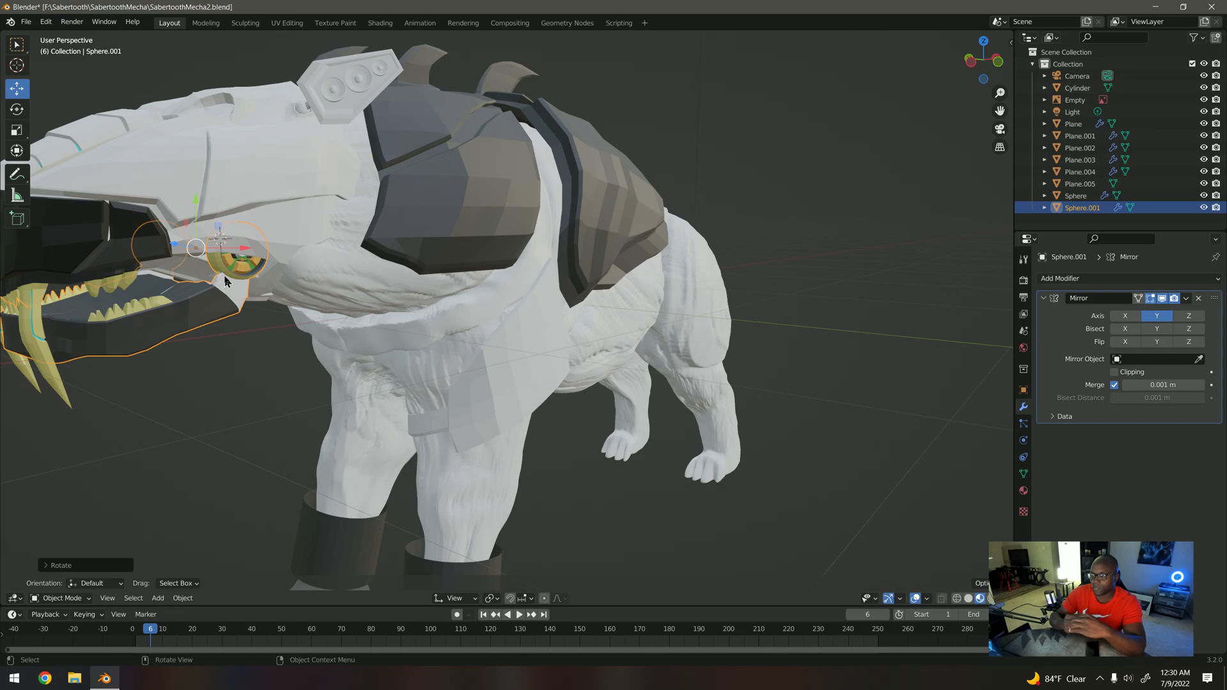
pyautogui.scroll(-5, 435, 259)
pyautogui.scroll(6, 437, 253)
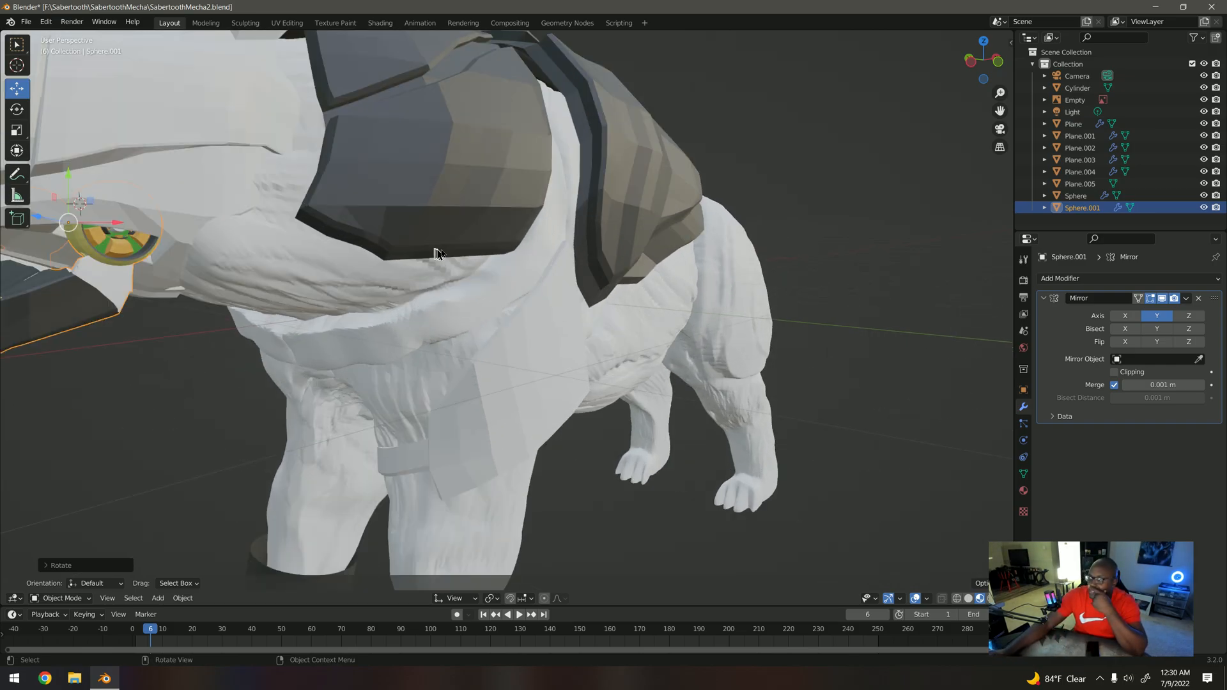
pyautogui.moveTo(436, 252); pyautogui.dragTo(491, 228, button='middle')
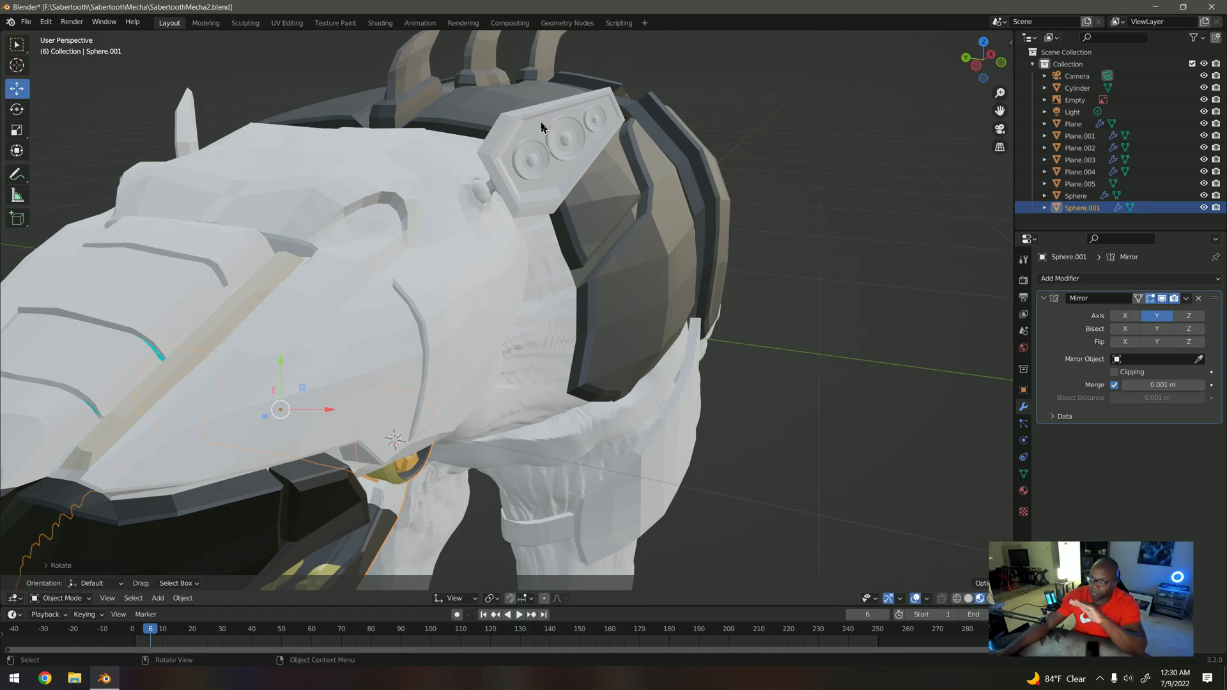
pyautogui.moveTo(560, 181); pyautogui.dragTo(403, 213, button='middle')
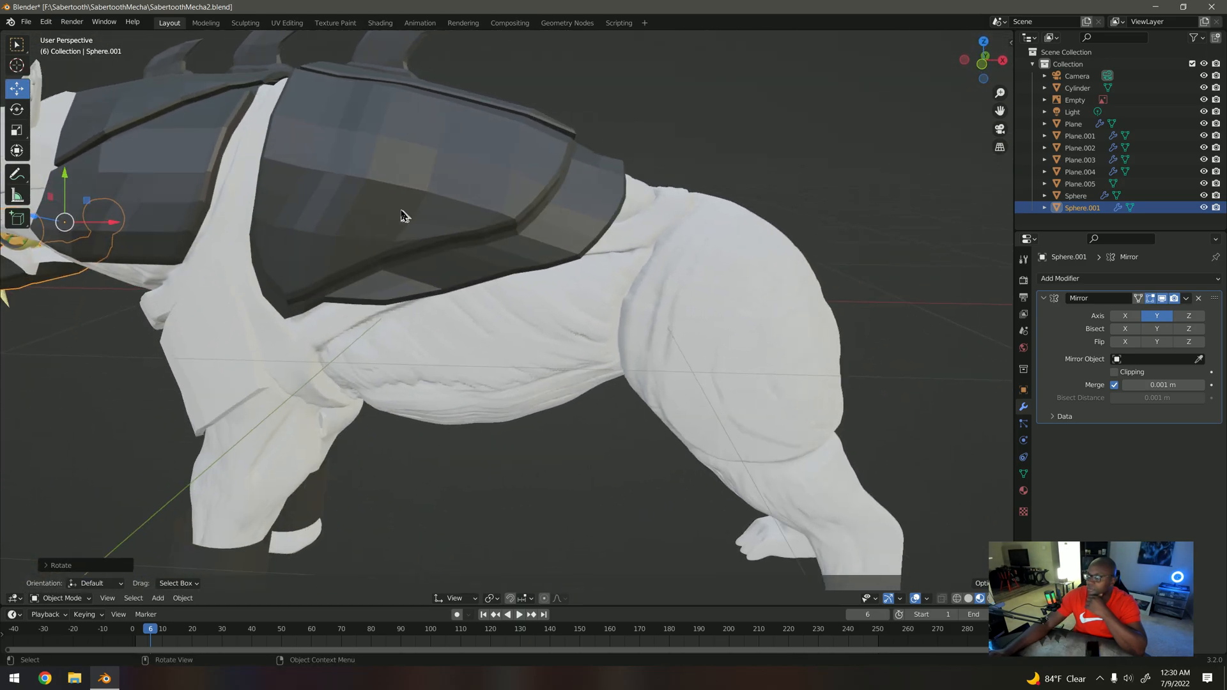
pyautogui.scroll(-5, 602, 295)
pyautogui.moveTo(620, 329)
pyautogui.mouseDown(button='middle')
pyautogui.moveTo(502, 331)
pyautogui.moveTo(618, 312)
pyautogui.mouseUp(button='middle')
# Step: Return to the front view over the reference drawing and save the file under its existing name
pyautogui.press('KP_1')
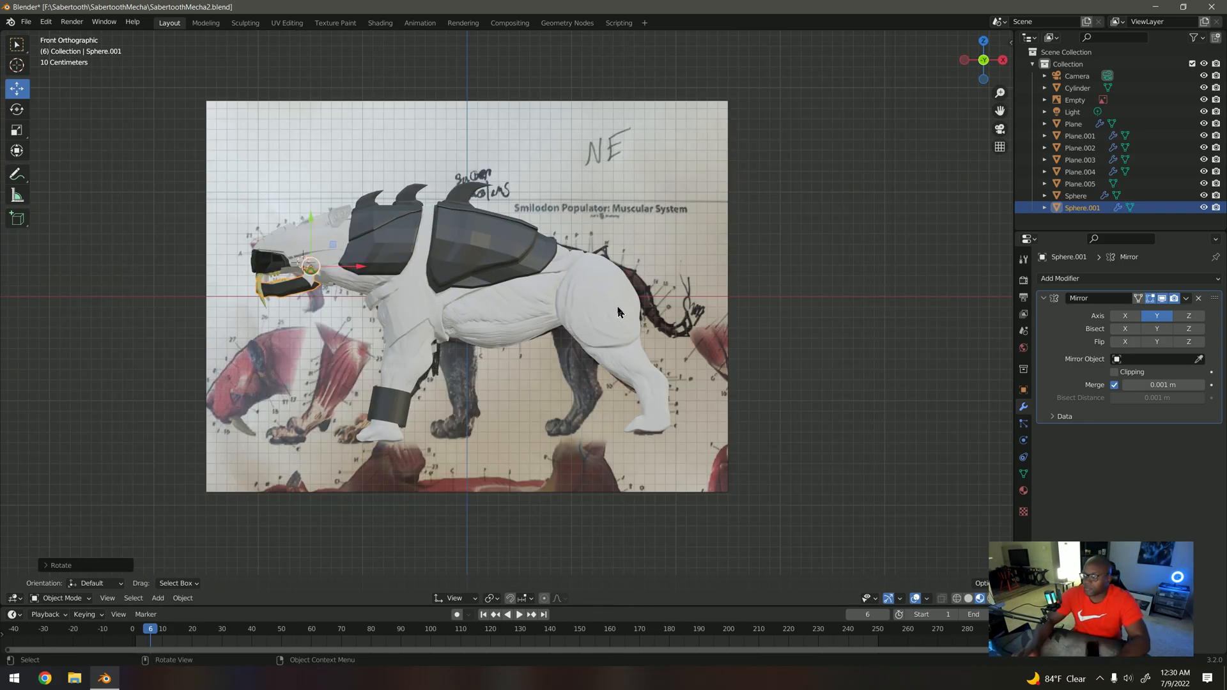
pyautogui.click(26, 21)
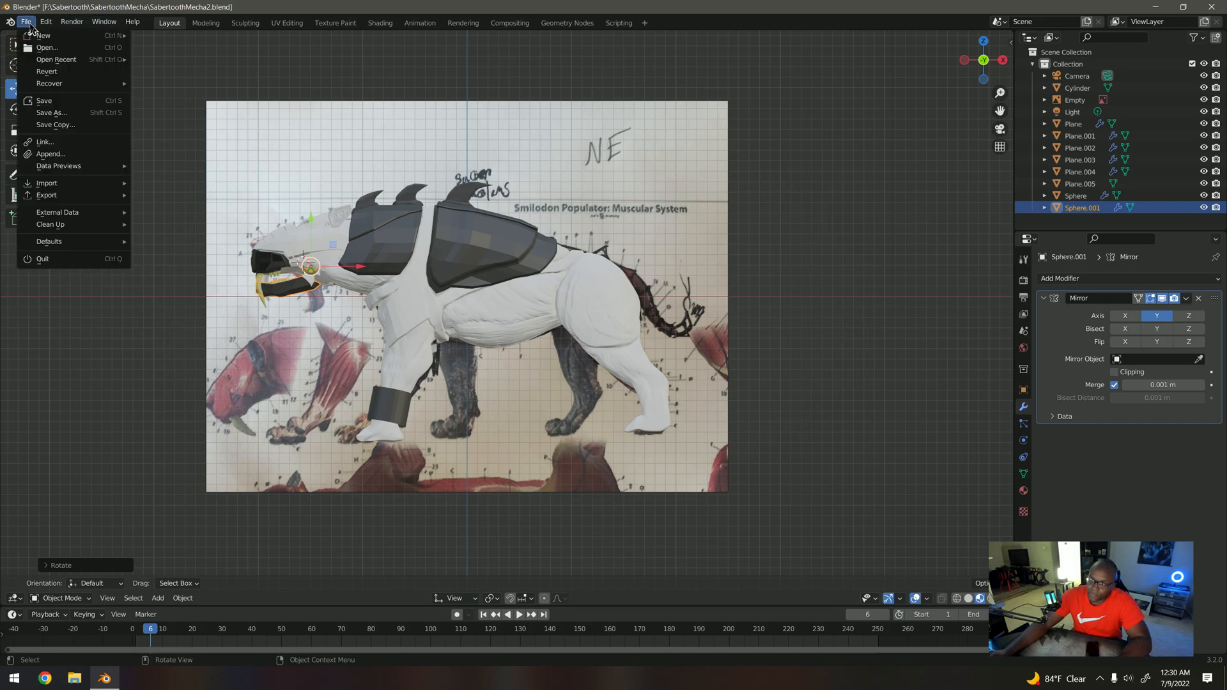
pyautogui.click(56, 102)
pyautogui.moveTo(164, 238); pyautogui.dragTo(211, 383, button='middle')
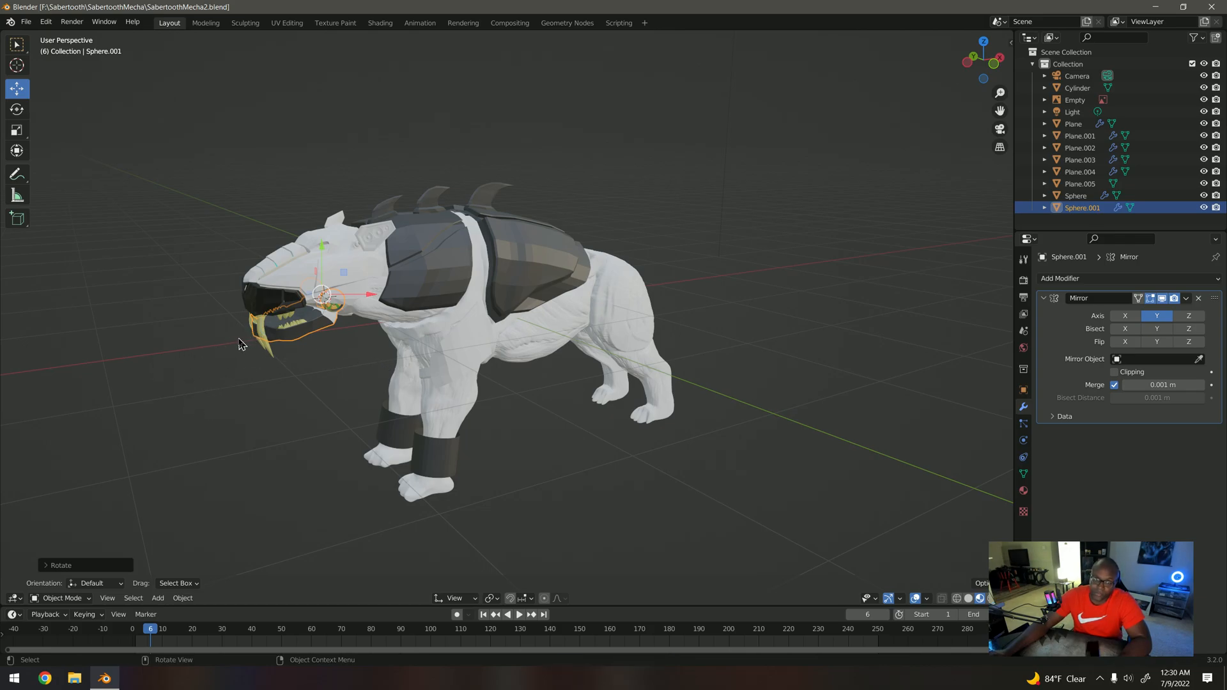
pyautogui.moveTo(340, 365); pyautogui.dragTo(470, 323, button='middle')
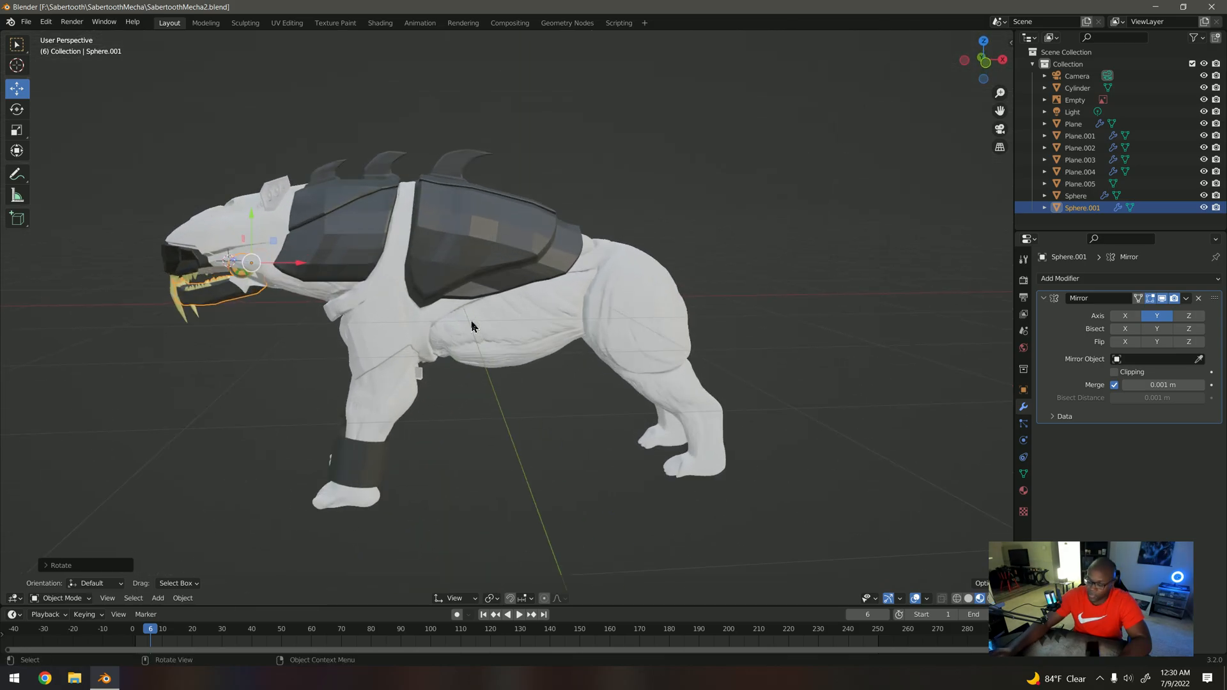
pyautogui.press('KP_1')
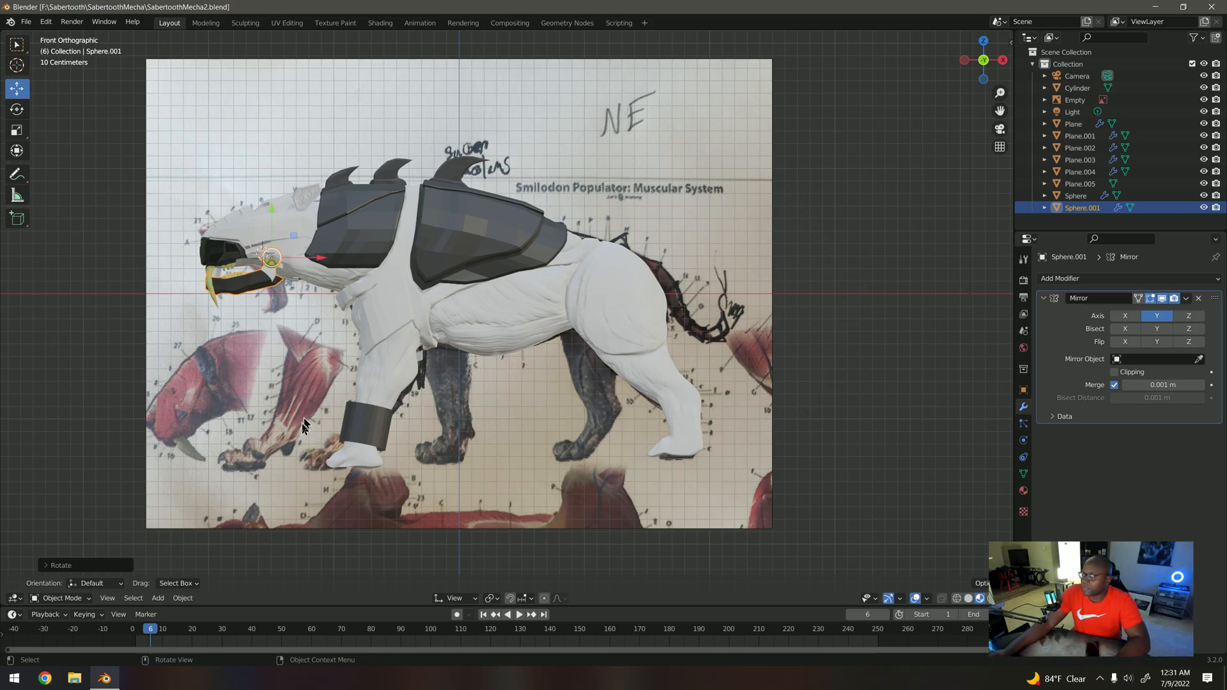
pyautogui.scroll(-1, 440, 425)
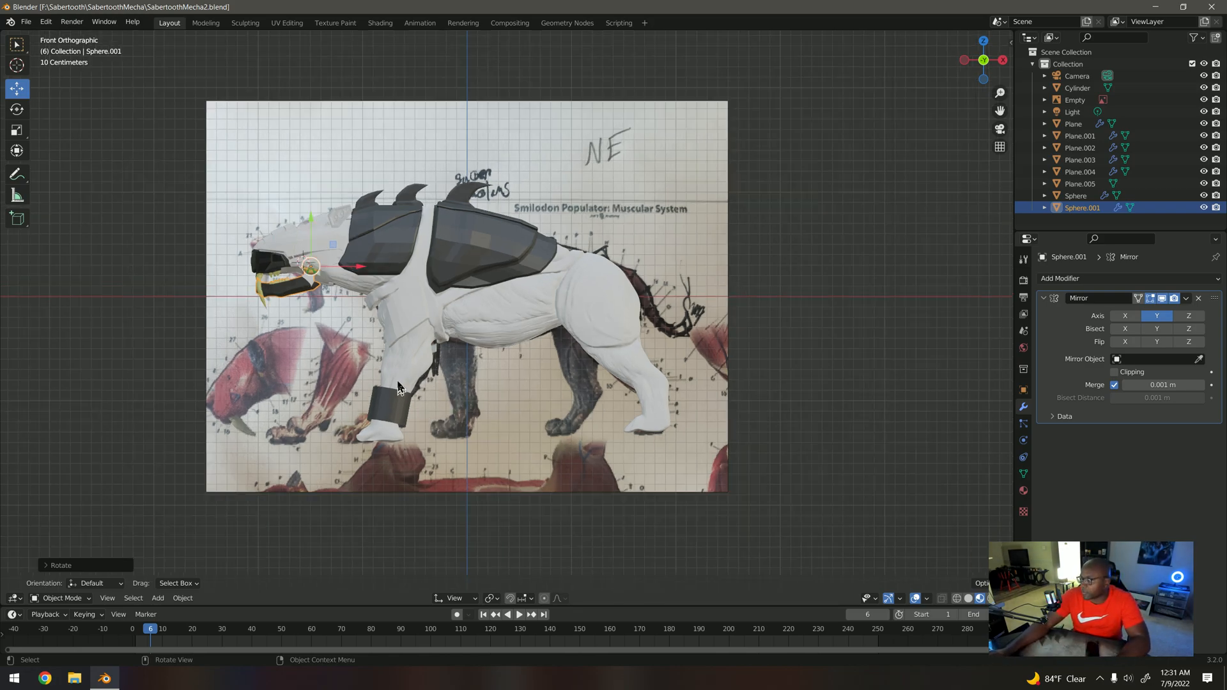